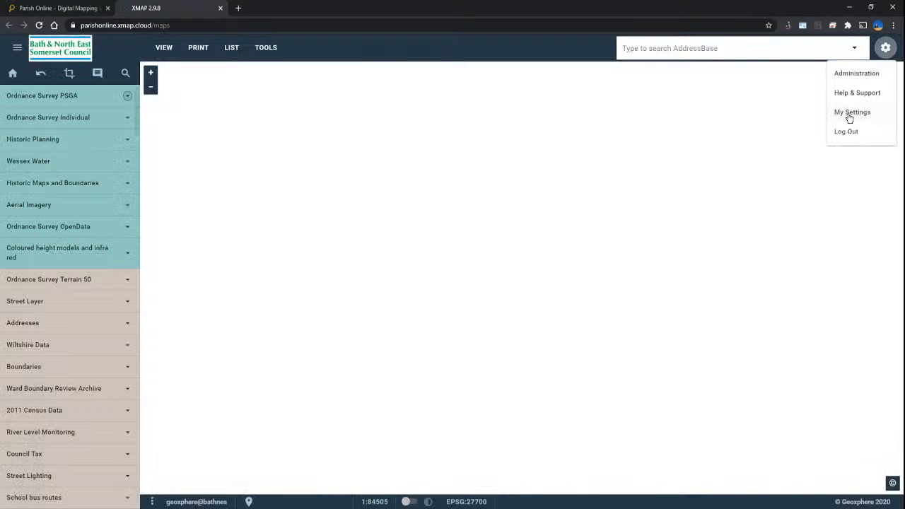
Step: Log out of the council account and log back in to the Parish Online map
click(855, 133)
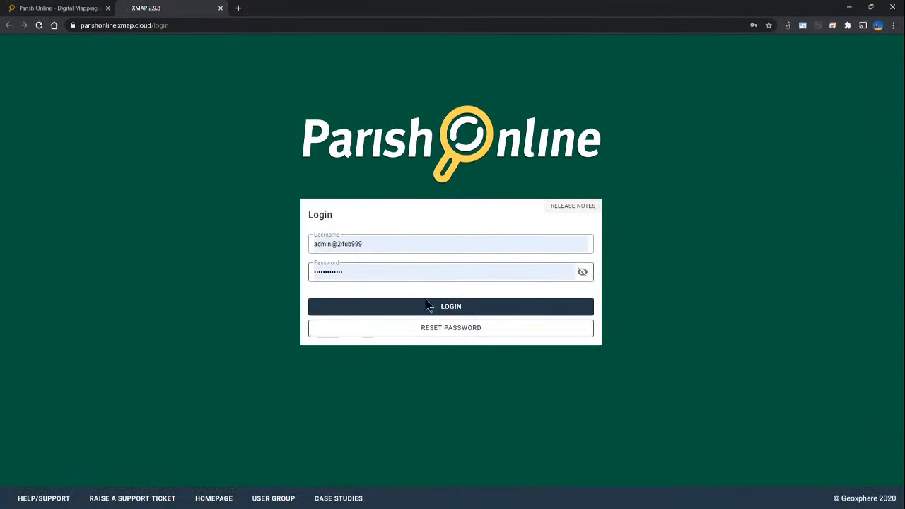
click(447, 308)
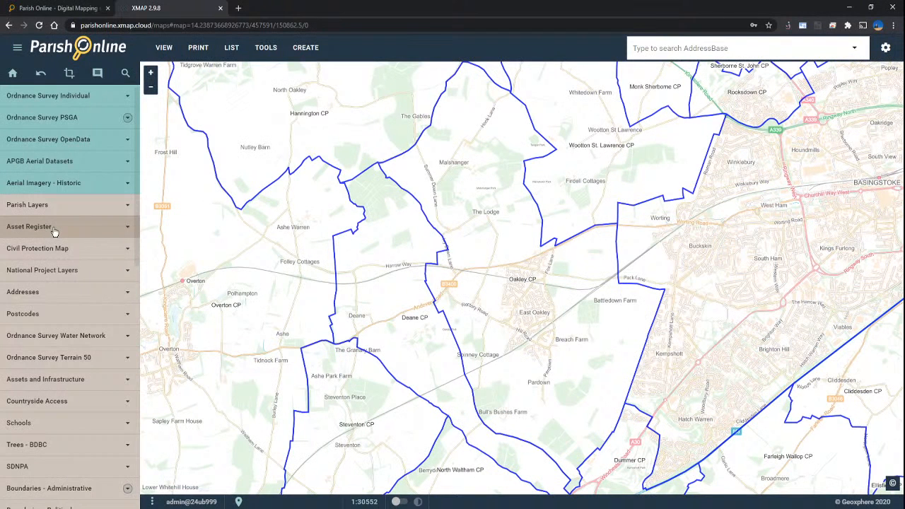
Step: Switch on the Asset Register's Outdoor Property / Street Furniture layer and zoom into East Oakley
click(54, 233)
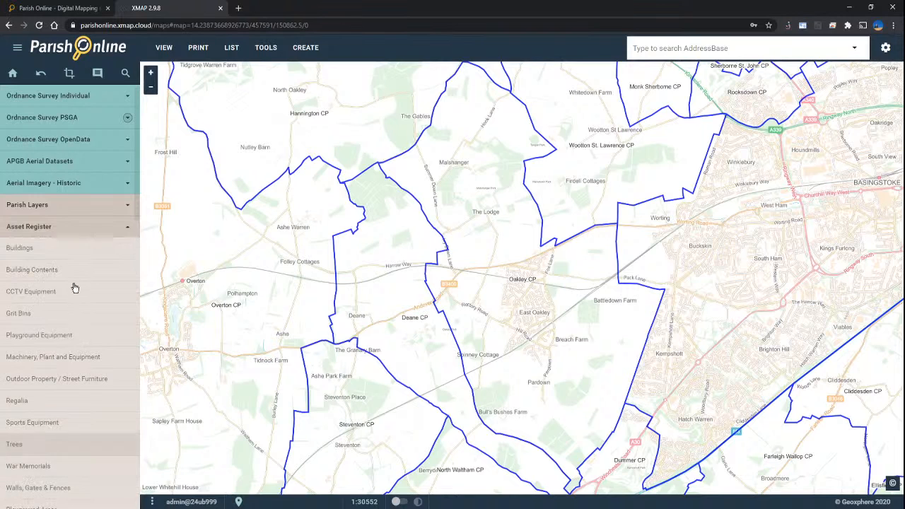
click(68, 381)
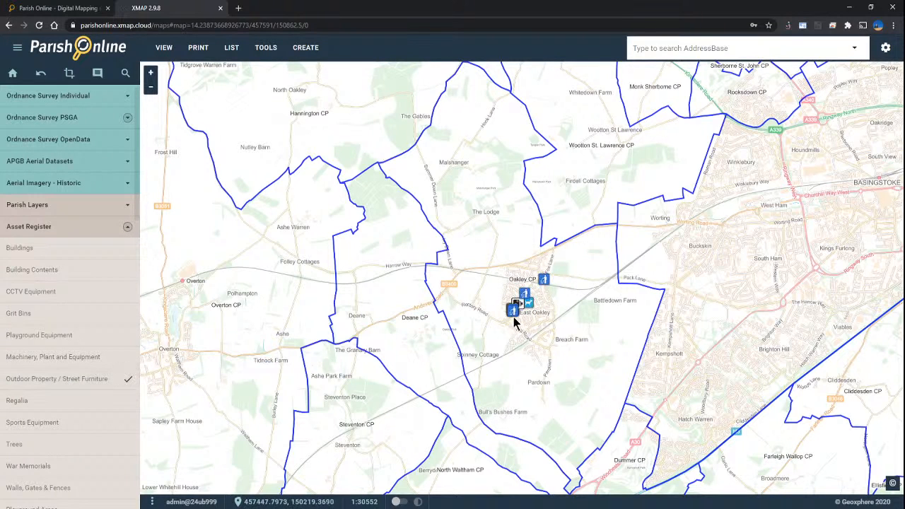
scroll(521, 311, up, 8)
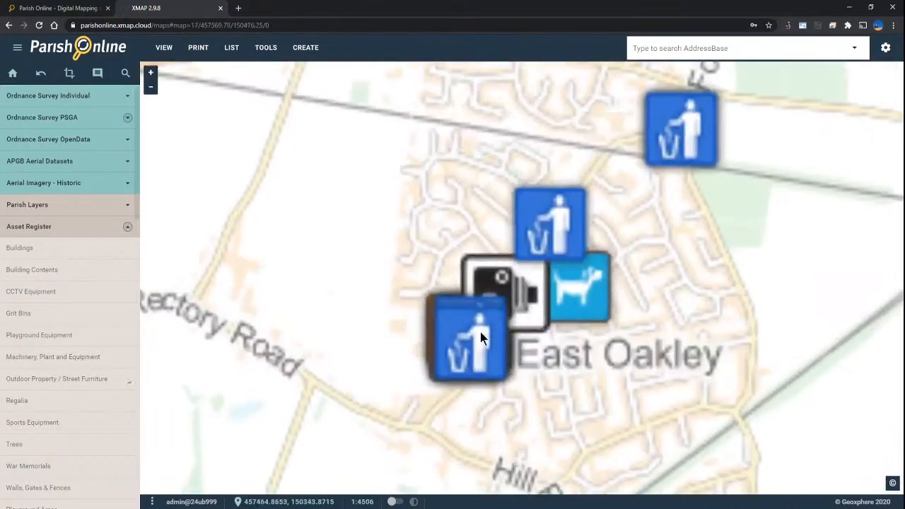
scroll(396, 412, up, 2)
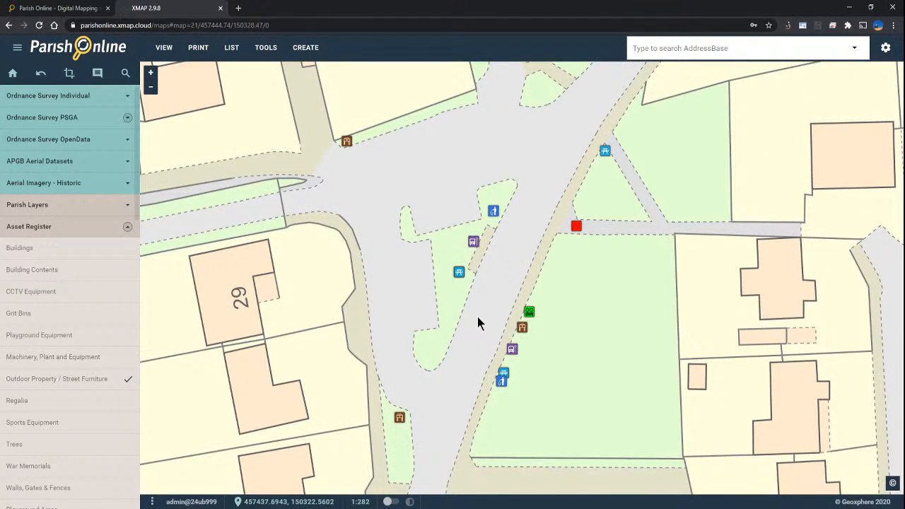
scroll(513, 329, up, 1)
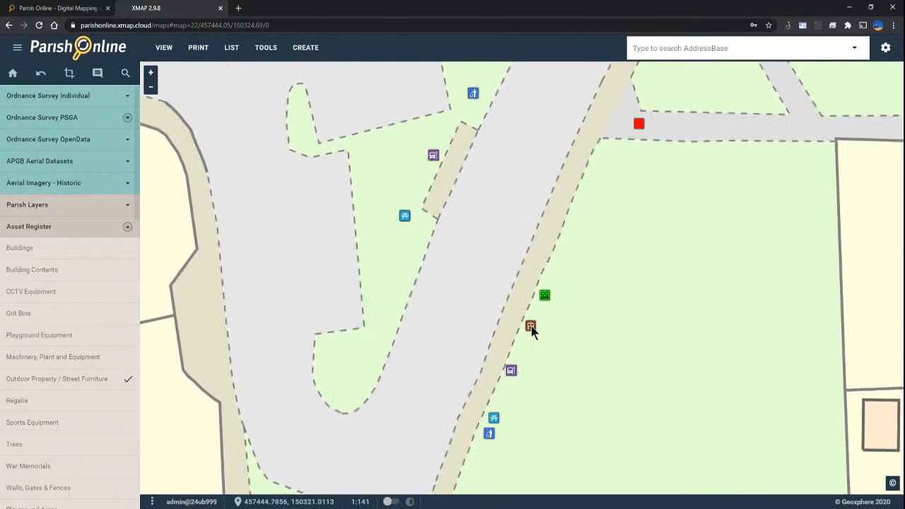
Step: Open the Village Notice Board's details and scroll down to its Attachments section
click(531, 326)
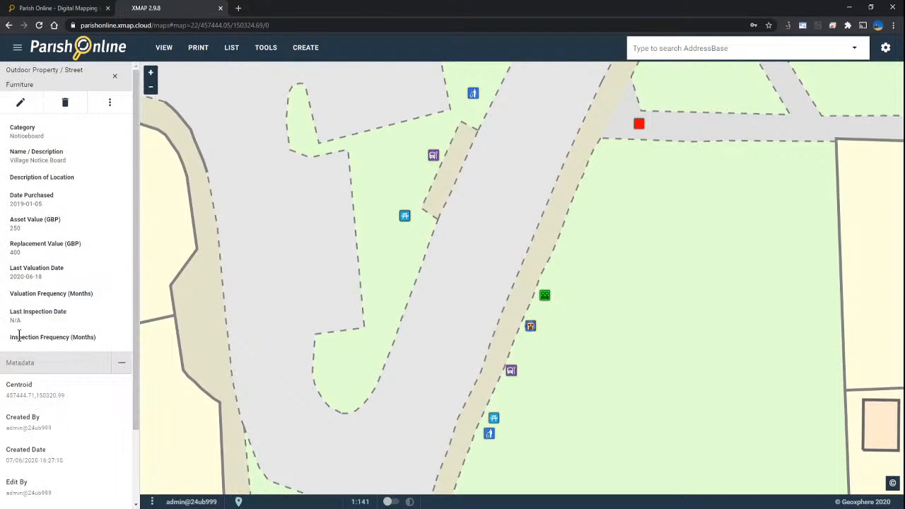
scroll(82, 261, down, 1)
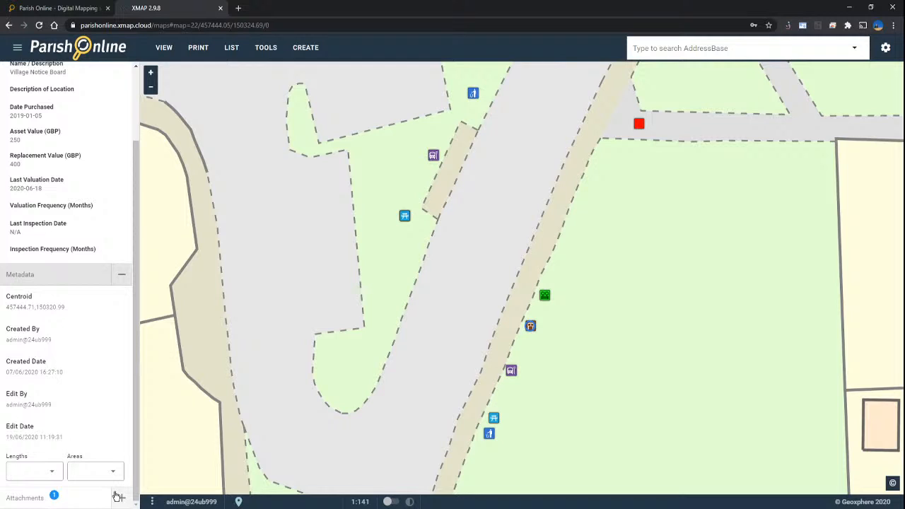
scroll(103, 415, up, 1)
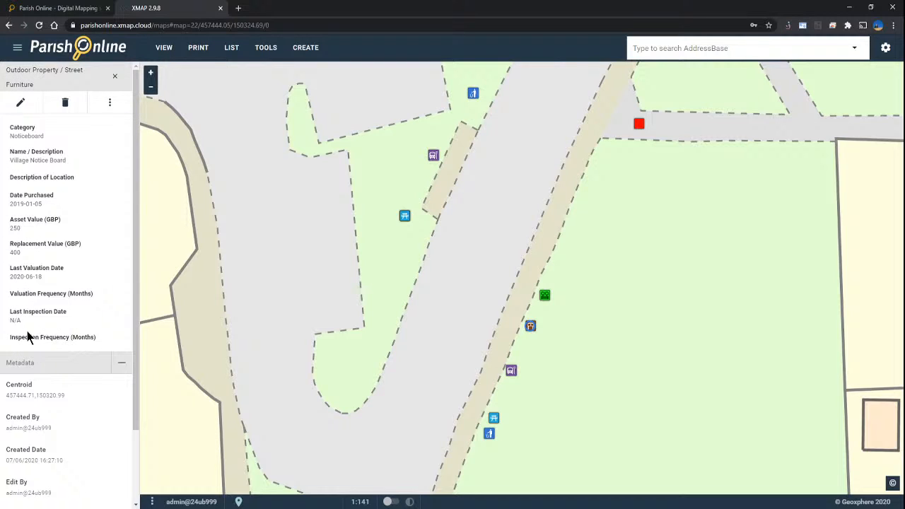
scroll(39, 314, down, 2)
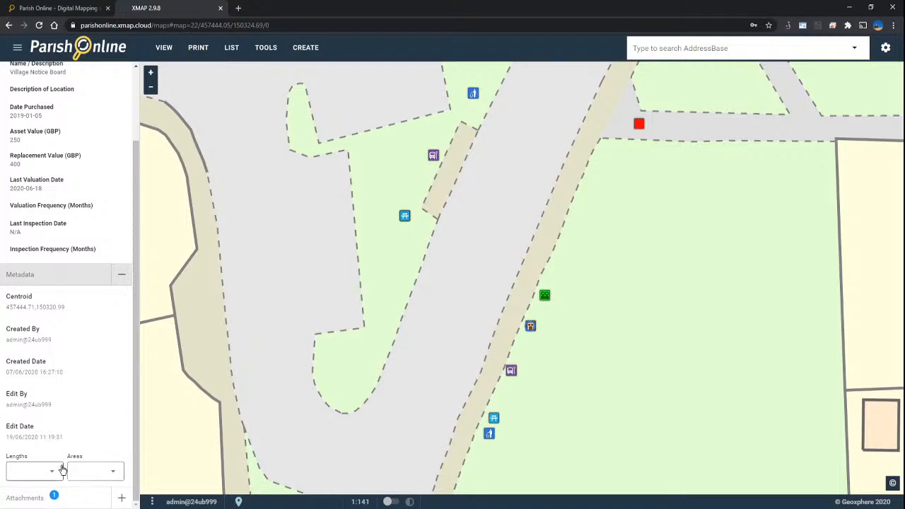
Step: Add bath_3d.jpg as a second attachment to the Village Notice Board record
click(122, 500)
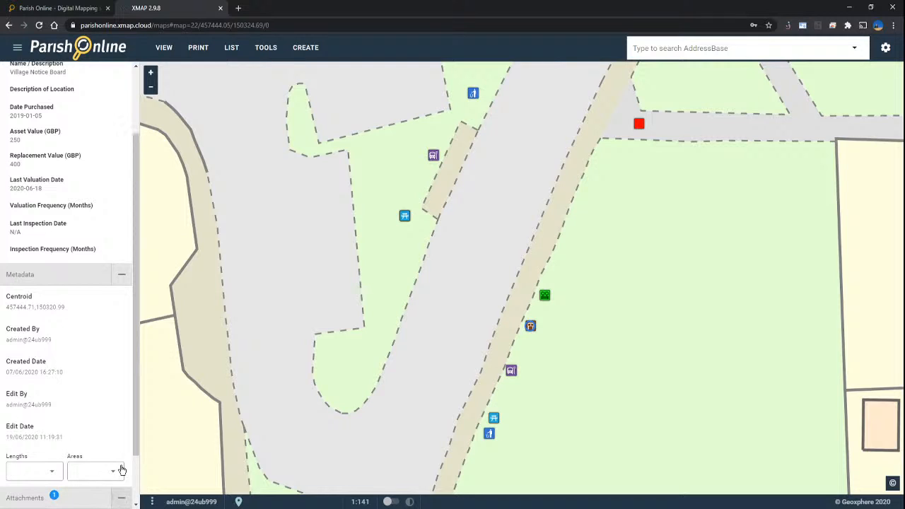
drag(135, 373, 138, 452)
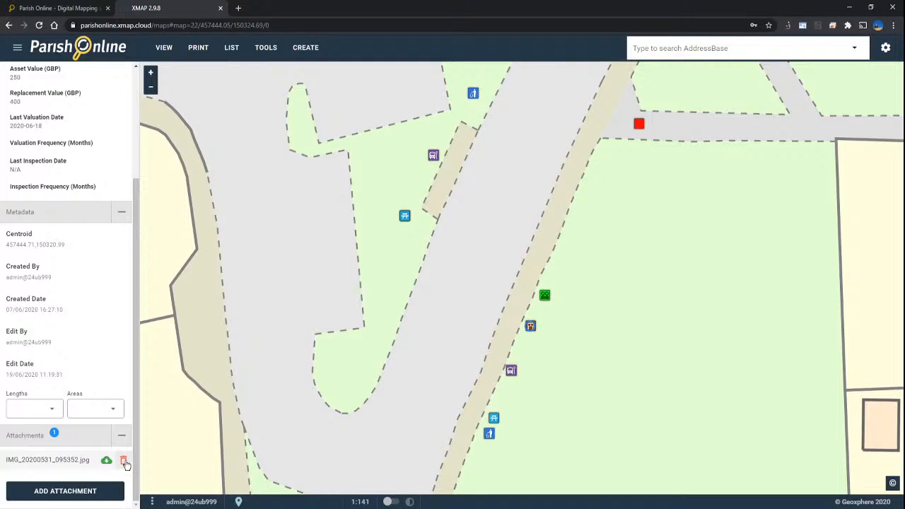
click(64, 492)
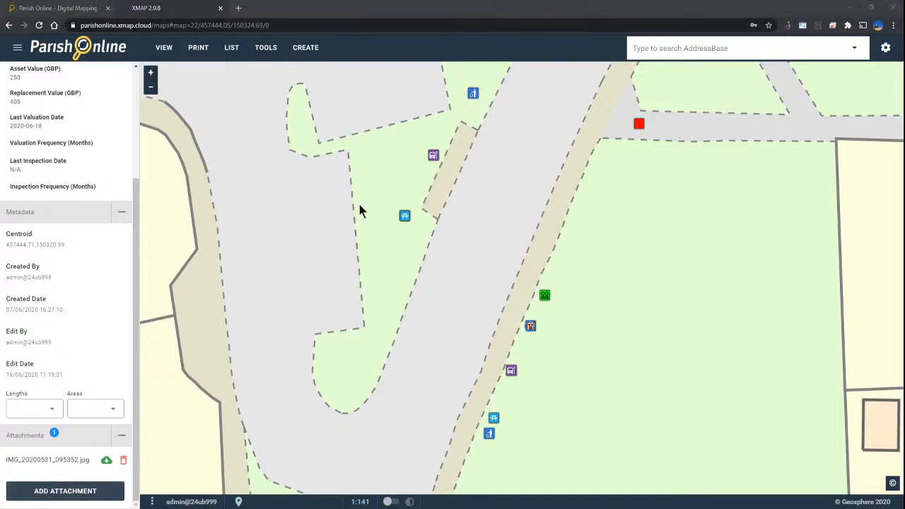
click(555, 384)
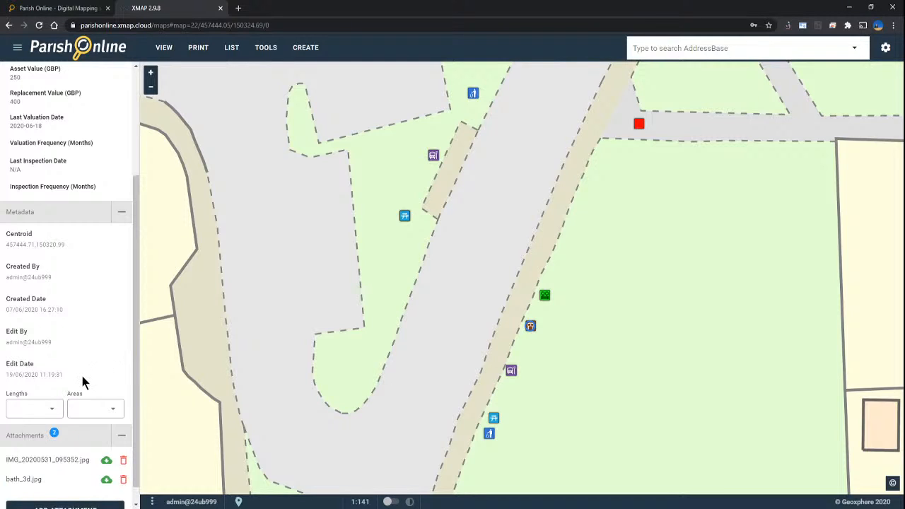
scroll(78, 385, down, 1)
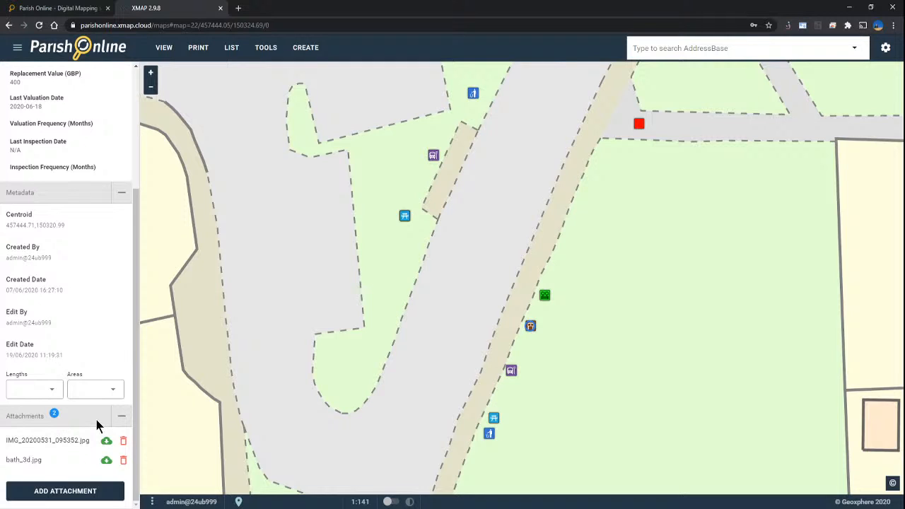
scroll(88, 388, up, 3)
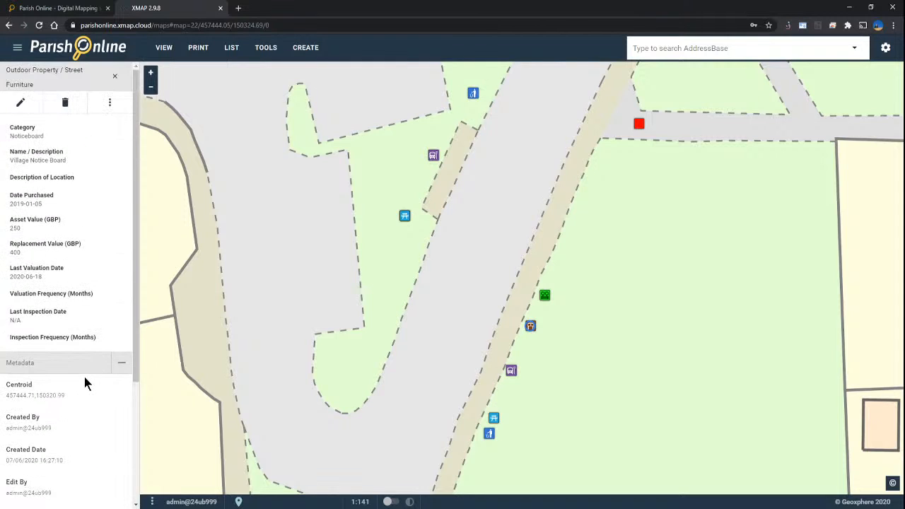
Step: Reopen the Village Notice Board record, confirm both attachments are listed, and close it
click(114, 76)
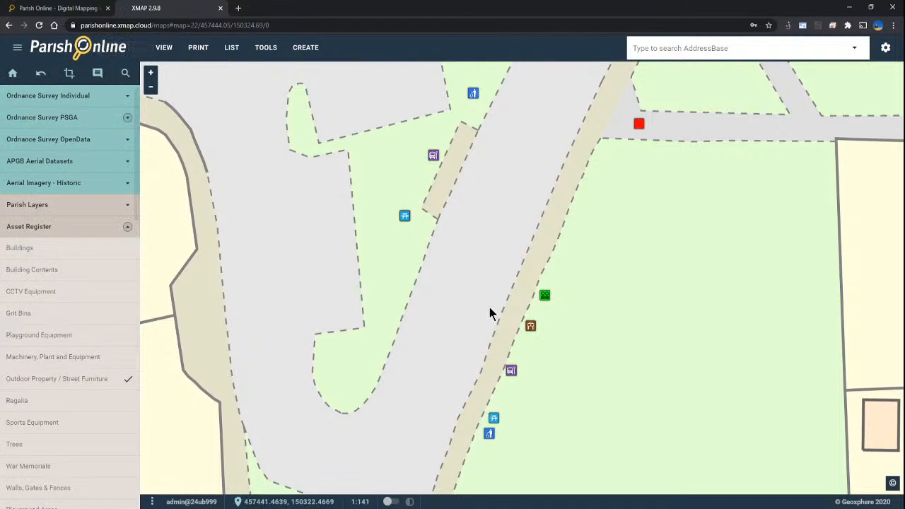
click(530, 327)
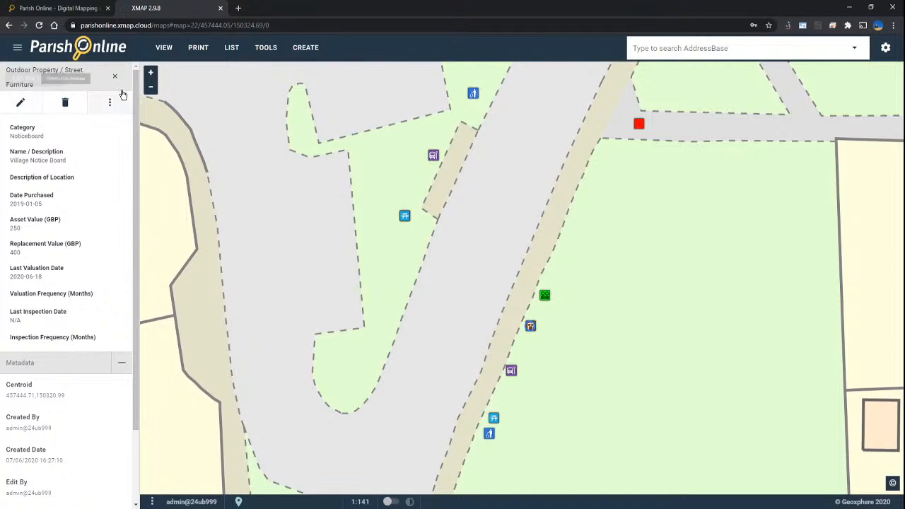
scroll(77, 242, down, 2)
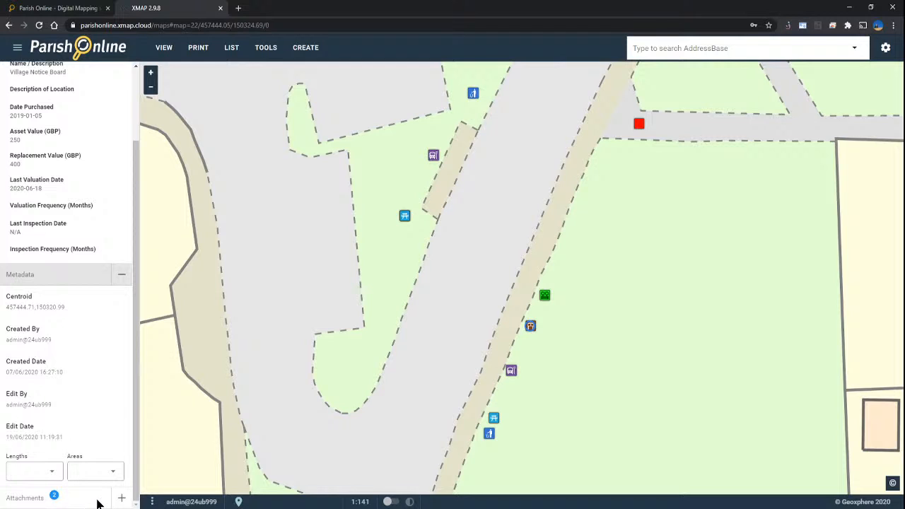
scroll(70, 313, up, 2)
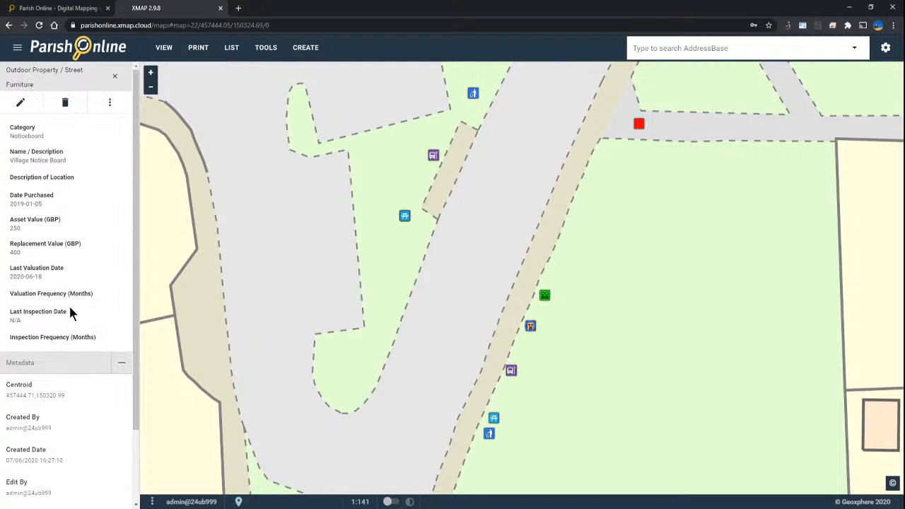
click(115, 76)
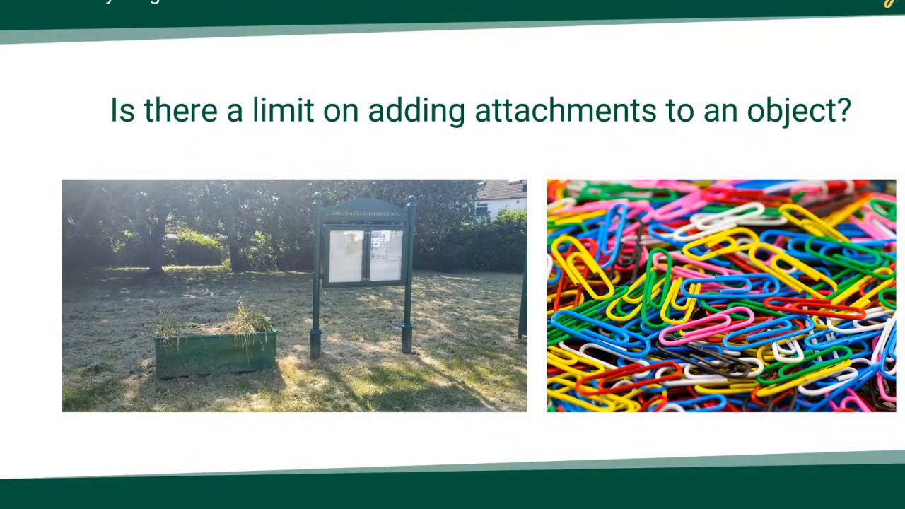
Step: Go to the slide showing the HM Land Registry map and PANIC key
click(460, 264)
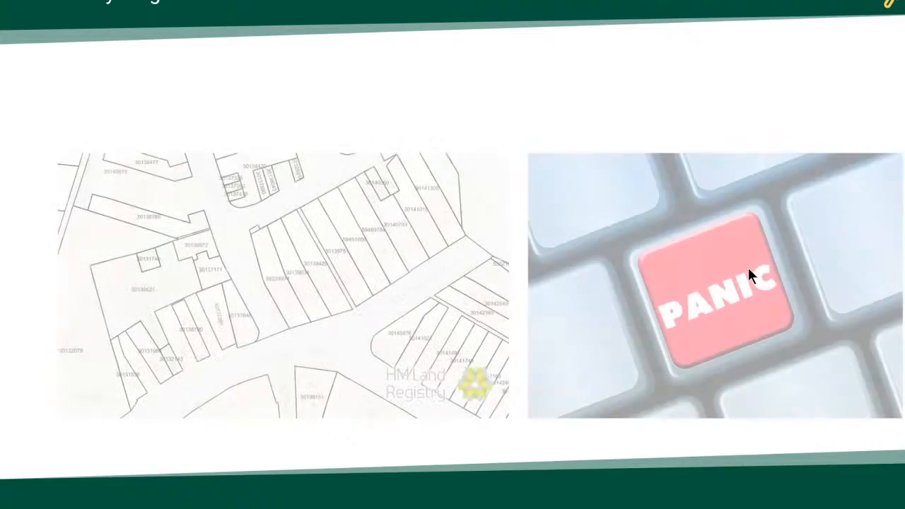
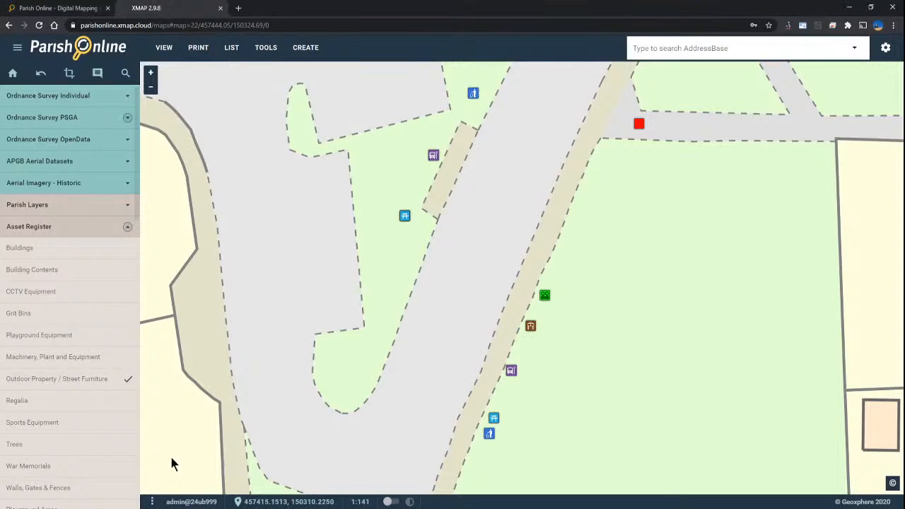
Step: Collapse the Asset Register group and return the map to Oakley CP's parish-wide home view
scroll(444, 301, down, 4)
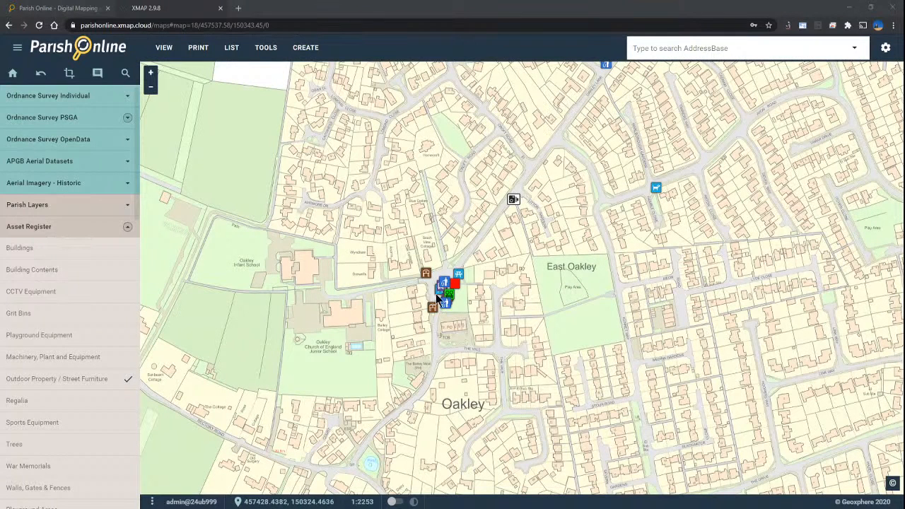
click(60, 228)
scroll(380, 269, down, 2)
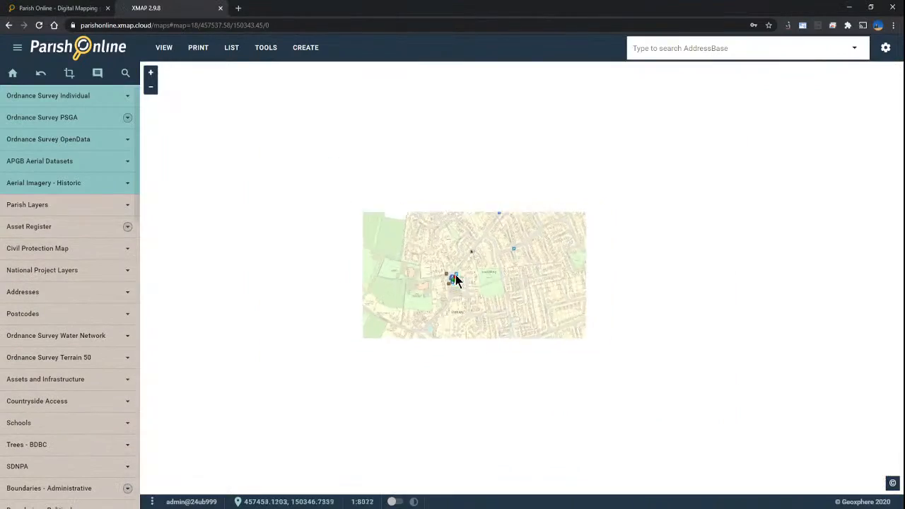
click(12, 73)
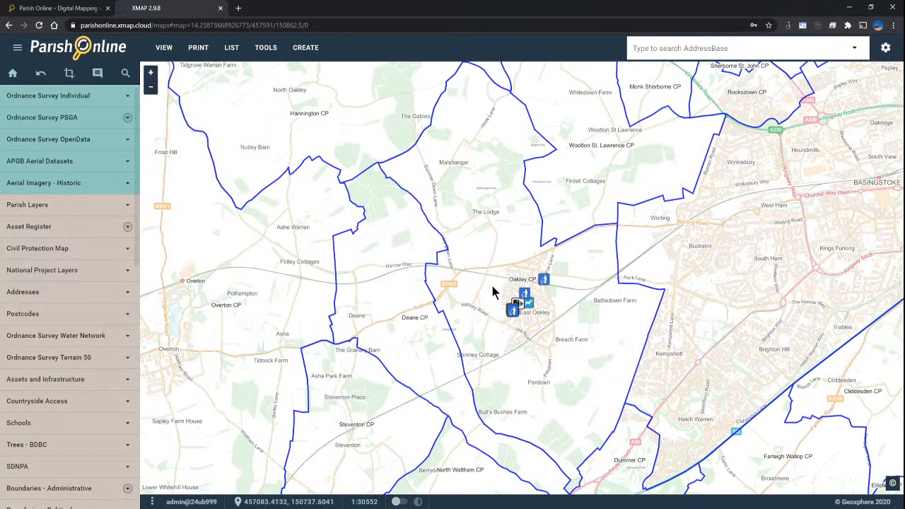
scroll(69, 244, down, 3)
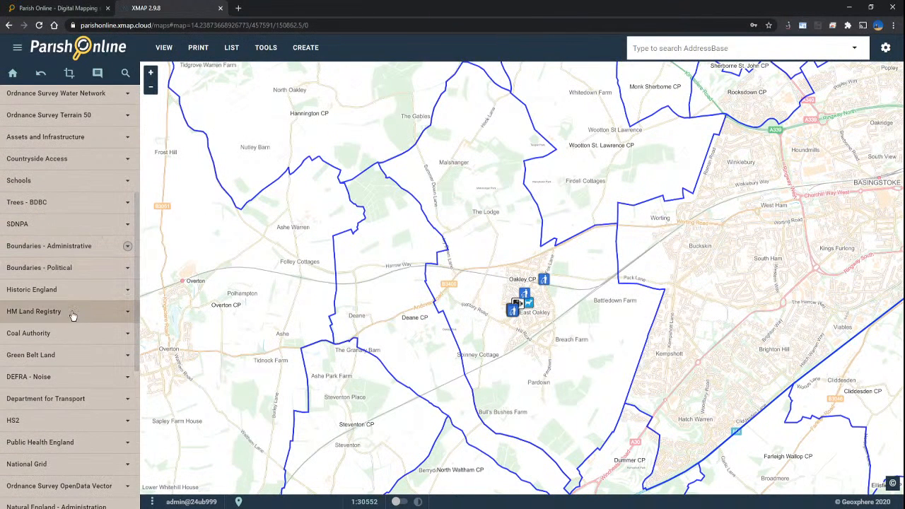
Step: Expand the HM Land Registry group and switch on the Cadastral Parcels layer
click(73, 313)
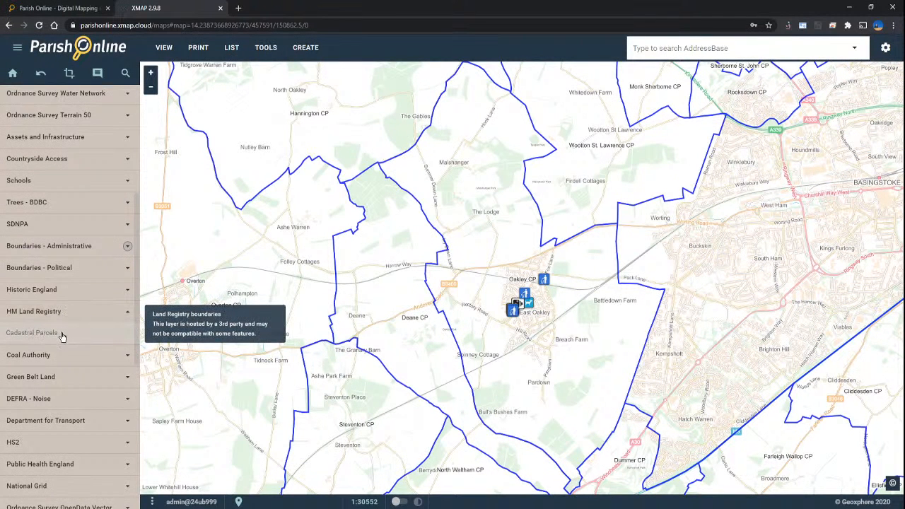
click(61, 336)
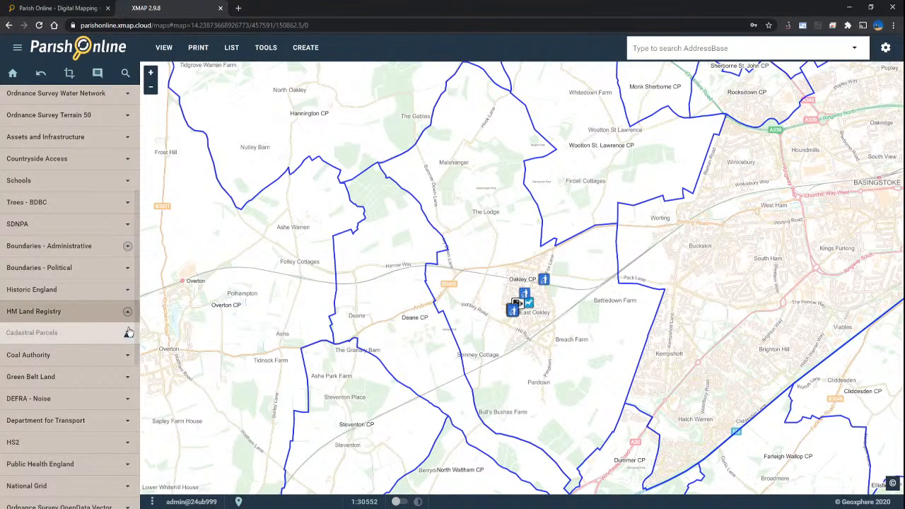
mouse_move(129, 336)
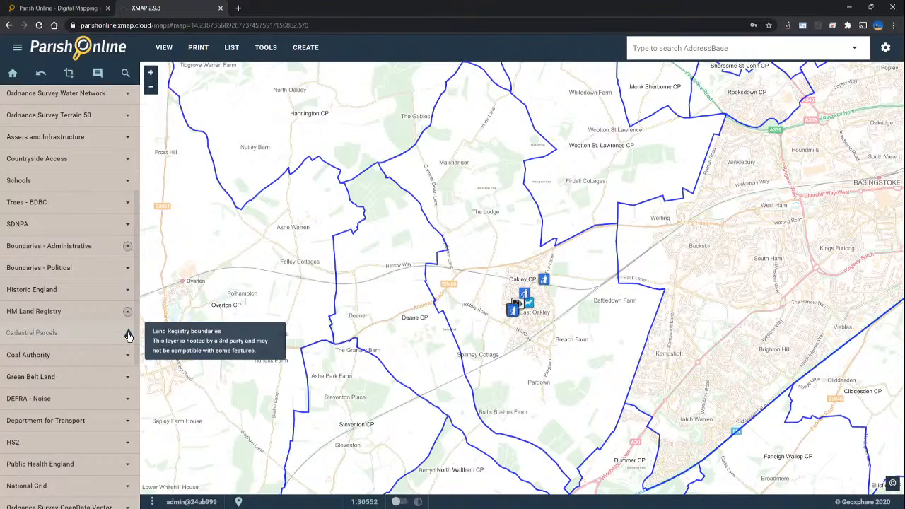
Step: Zoom into East Oakley until the numbered cadastral parcel outlines load, then zoom back out
scroll(534, 319, up, 3)
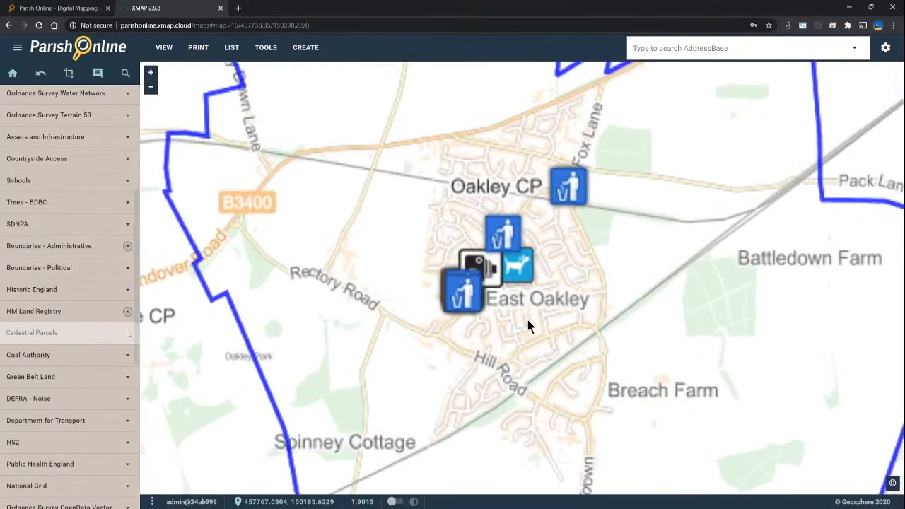
scroll(528, 320, up, 1)
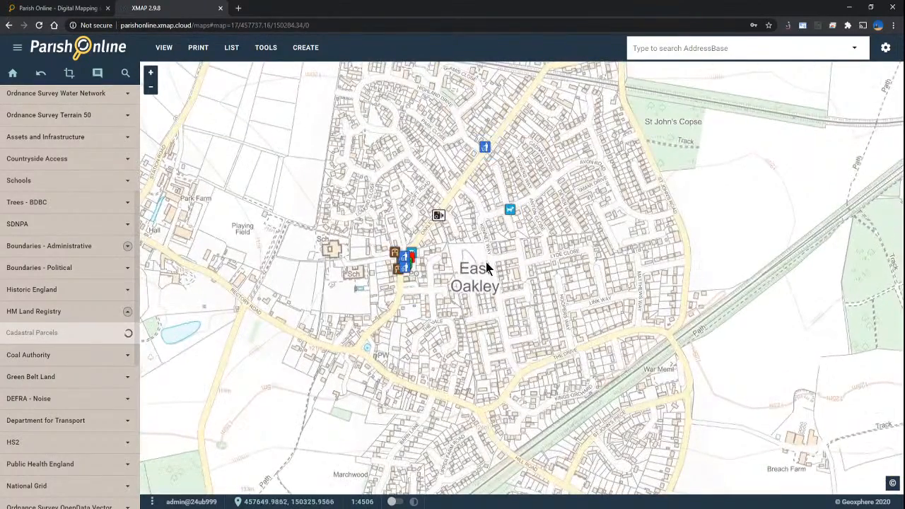
click(137, 336)
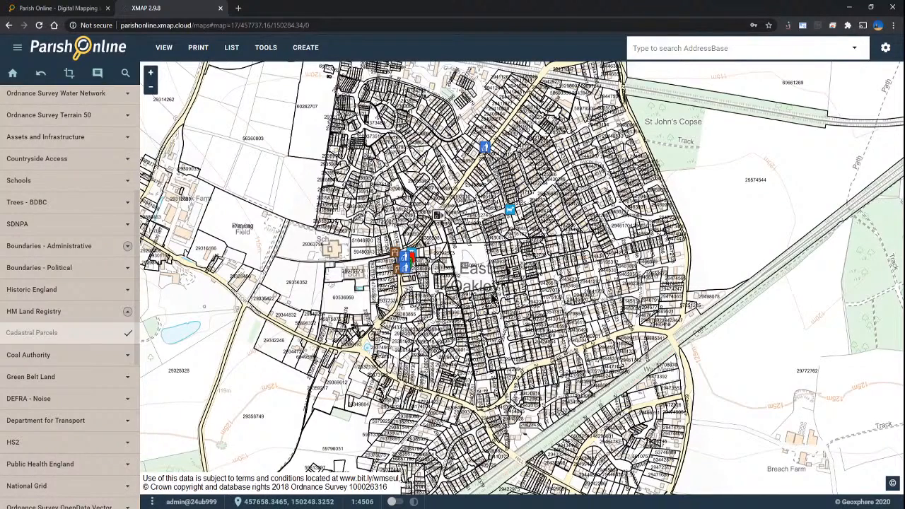
scroll(491, 294, down, 3)
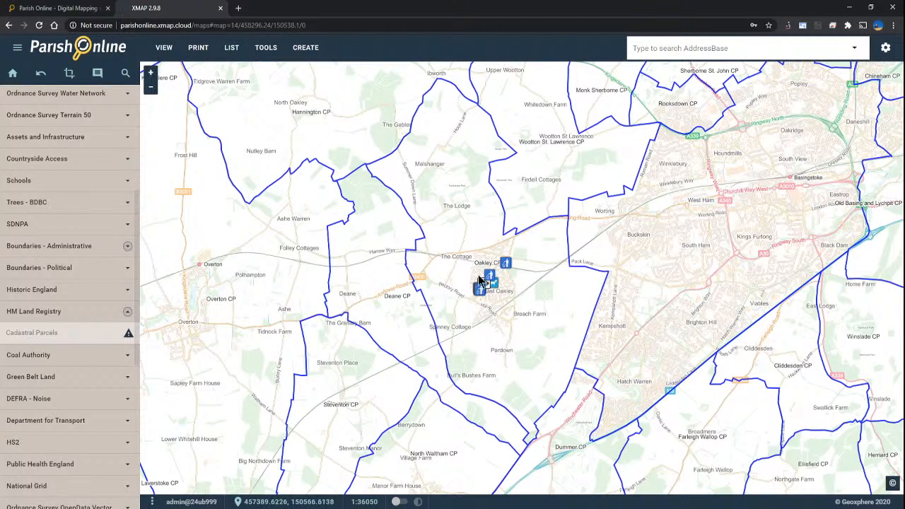
Step: Pan around the numbered parcel boundaries in East Oakley, then expand the Ordnance Survey PSGA group
mouse_move(128, 335)
scroll(509, 295, up, 10)
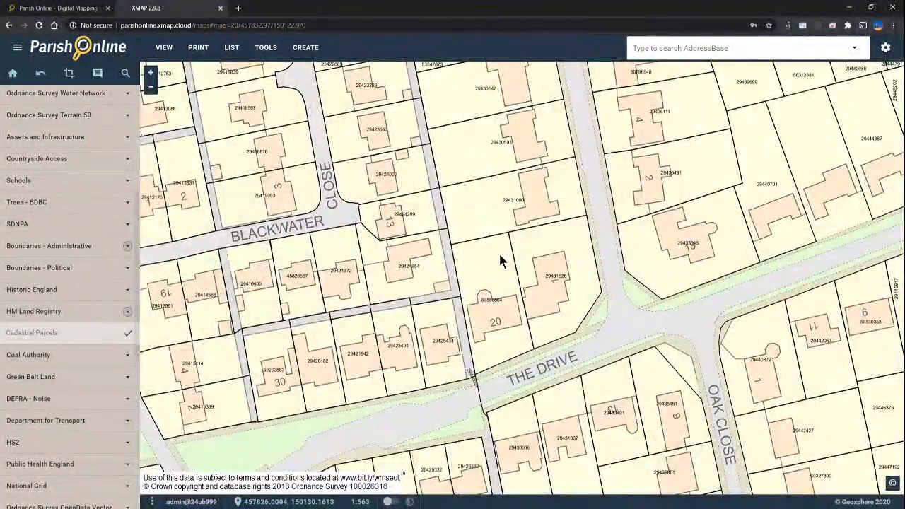
scroll(501, 256, down, 1)
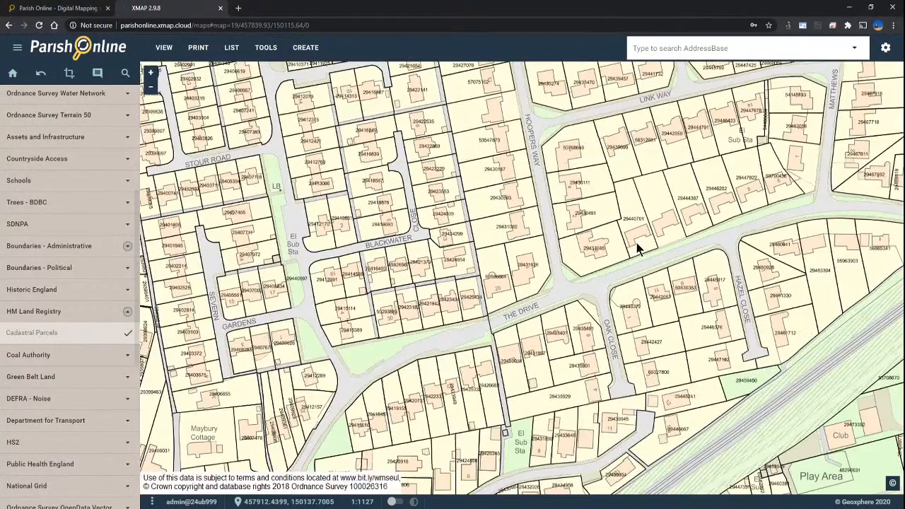
drag(685, 189, 485, 316)
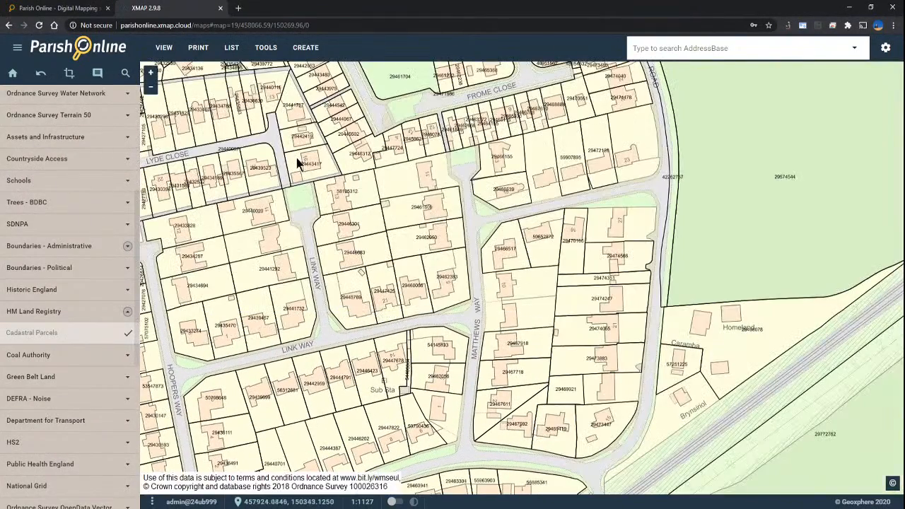
drag(314, 154, 578, 380)
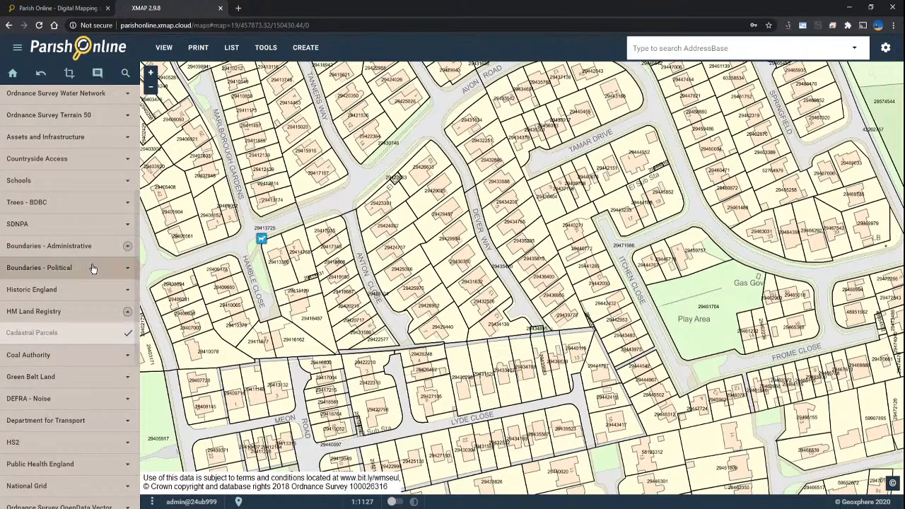
scroll(91, 262, up, 3)
click(73, 119)
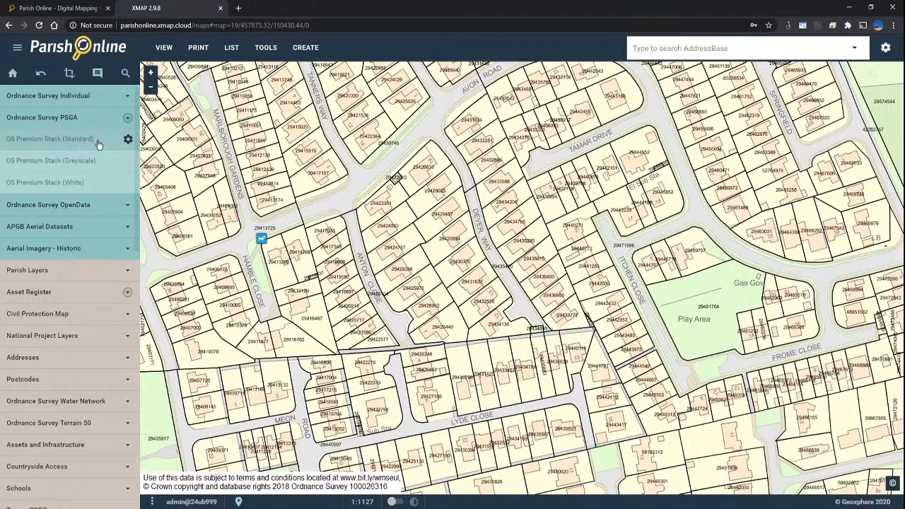
Step: Lower the OS Premium Stack (Standard) basemap opacity from 60 to 20
click(128, 140)
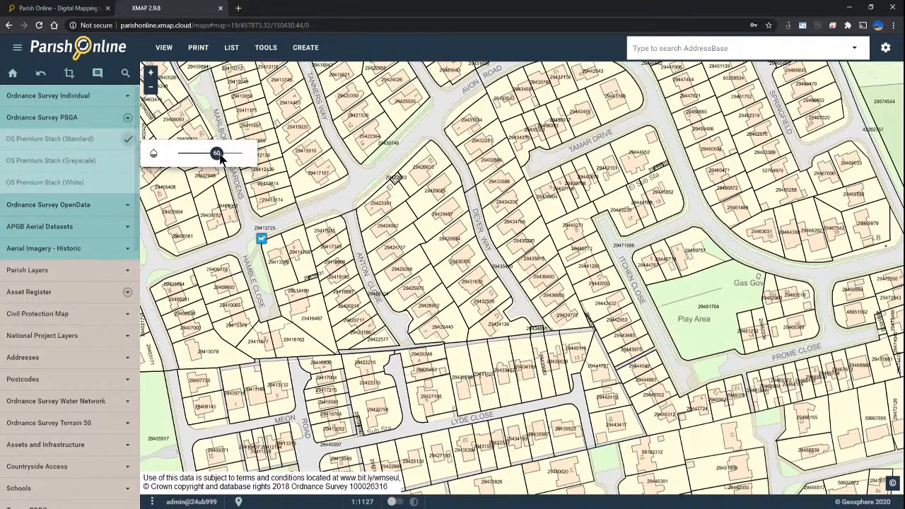
drag(220, 154, 186, 157)
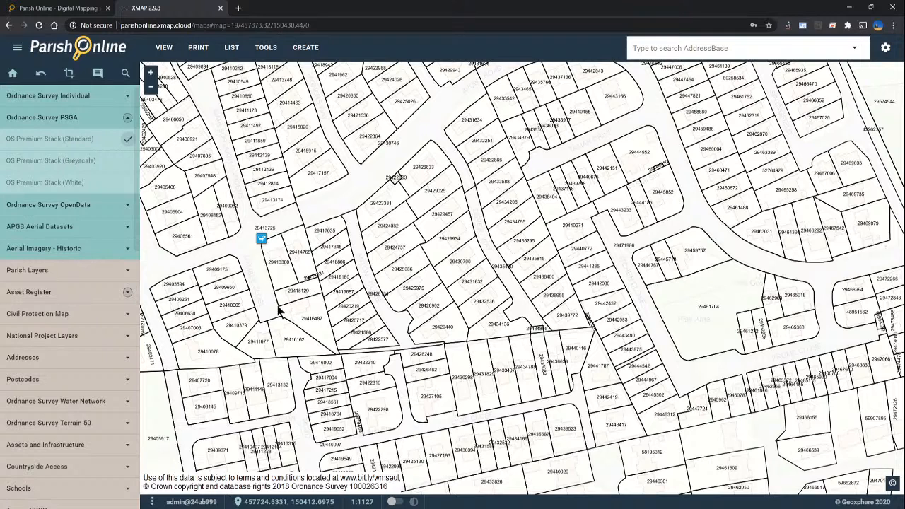
Step: Replace the Standard basemap with 12.5cm APGB aerial imagery under the parcels, then turn the aerial off
click(90, 141)
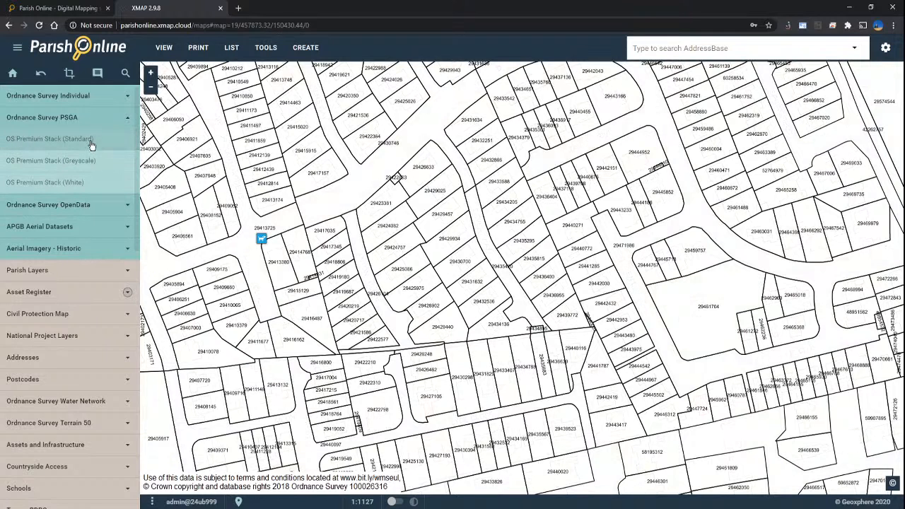
click(86, 226)
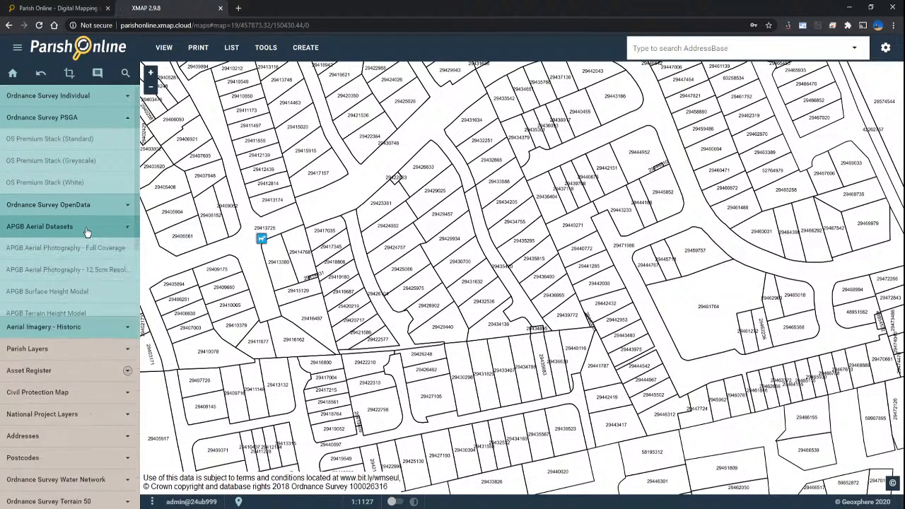
click(87, 275)
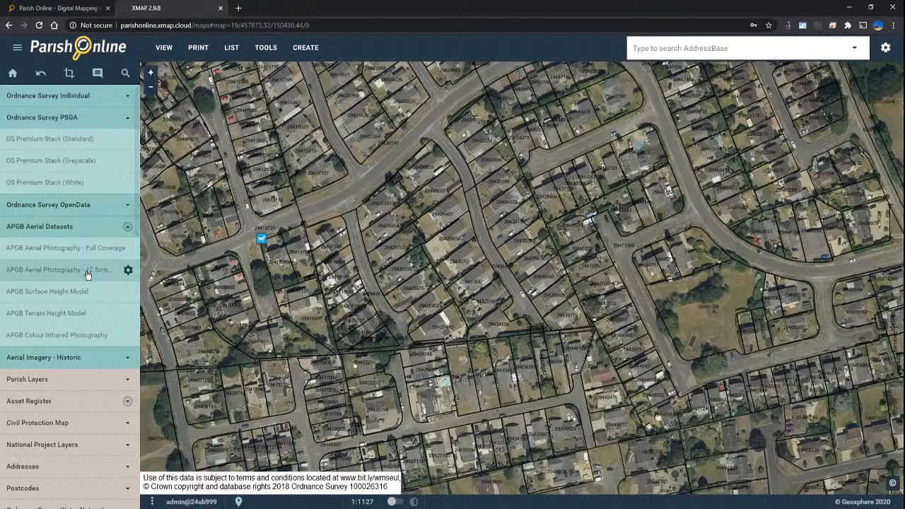
scroll(515, 269, up, 1)
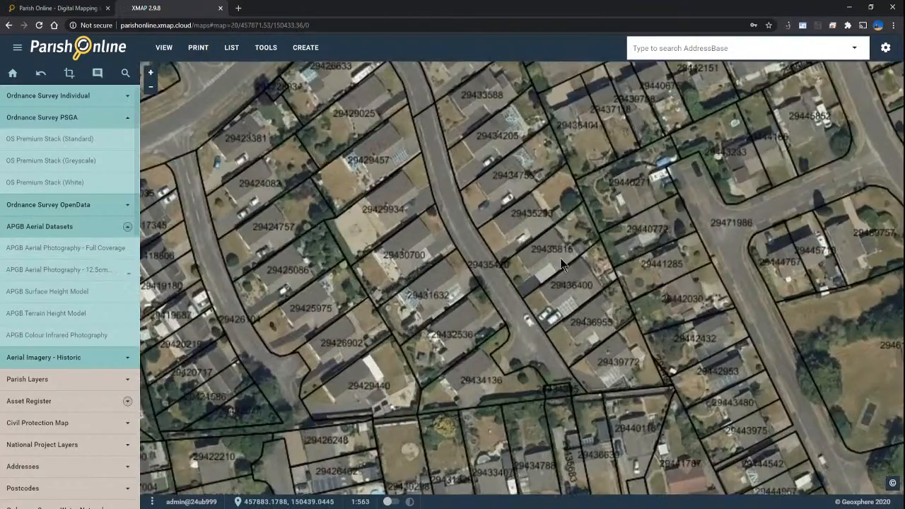
scroll(560, 259, up, 1)
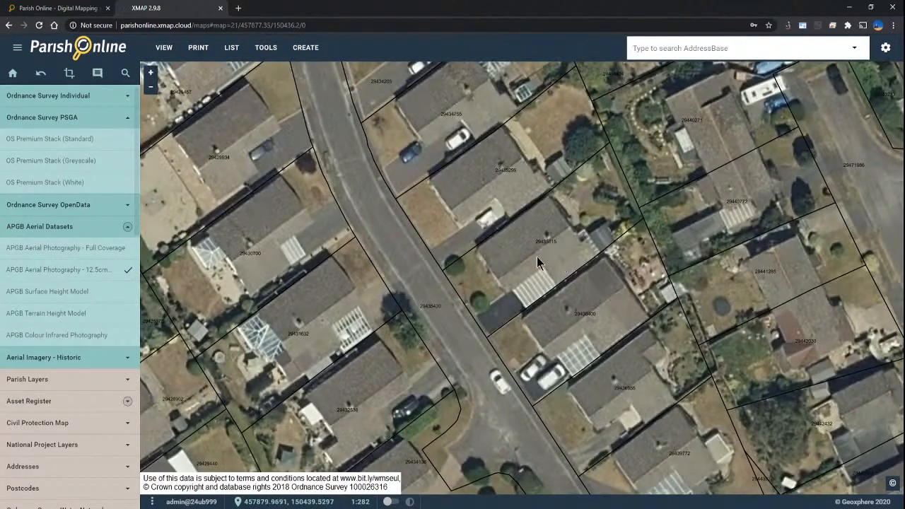
scroll(524, 262, down, 3)
scroll(524, 262, up, 1)
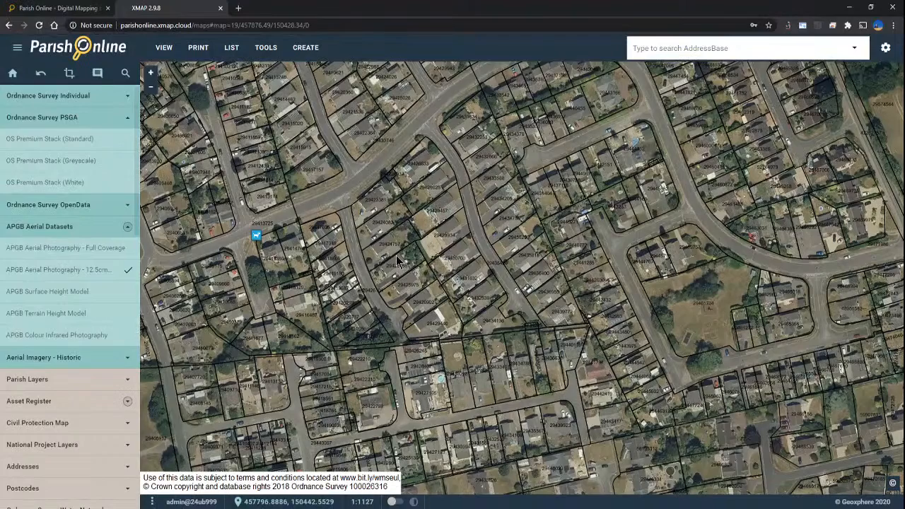
click(128, 270)
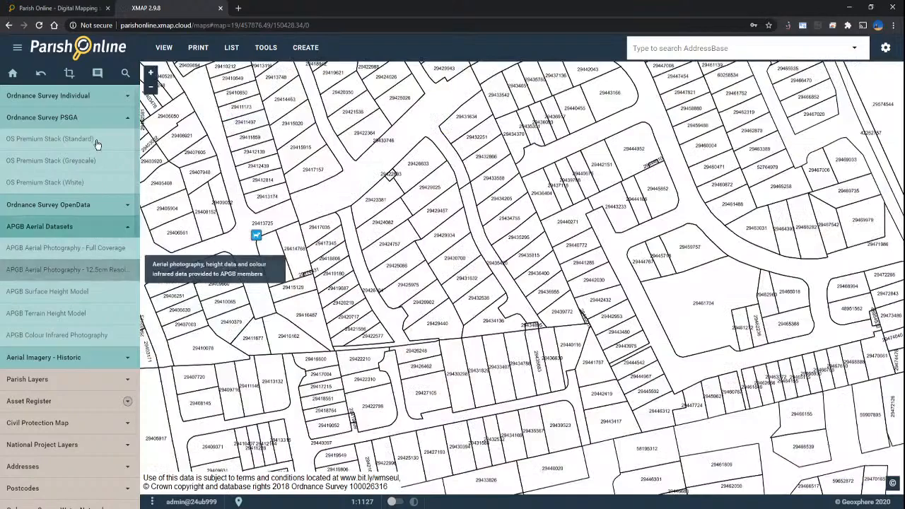
Step: Turn the OS Premium Stack (Standard) basemap back on beneath the parcels and zoom out one level
click(97, 140)
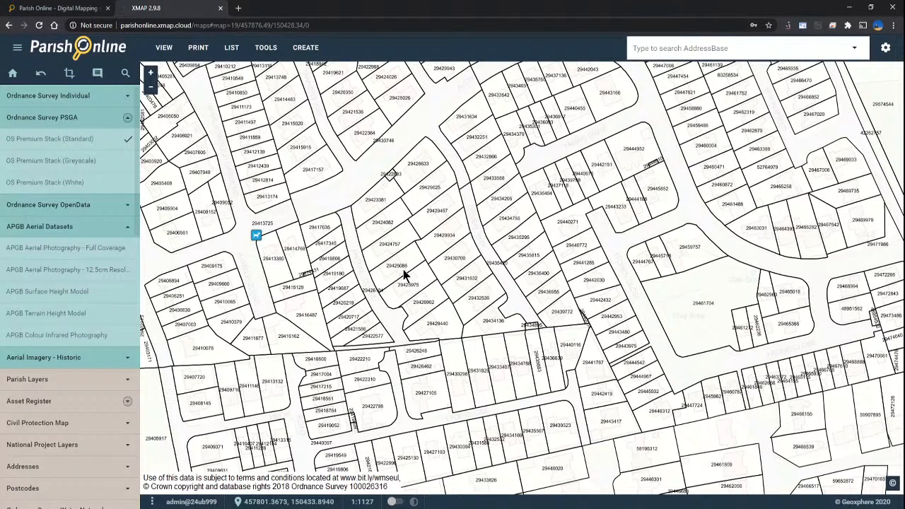
scroll(358, 287, down, 1)
drag(584, 263, 411, 336)
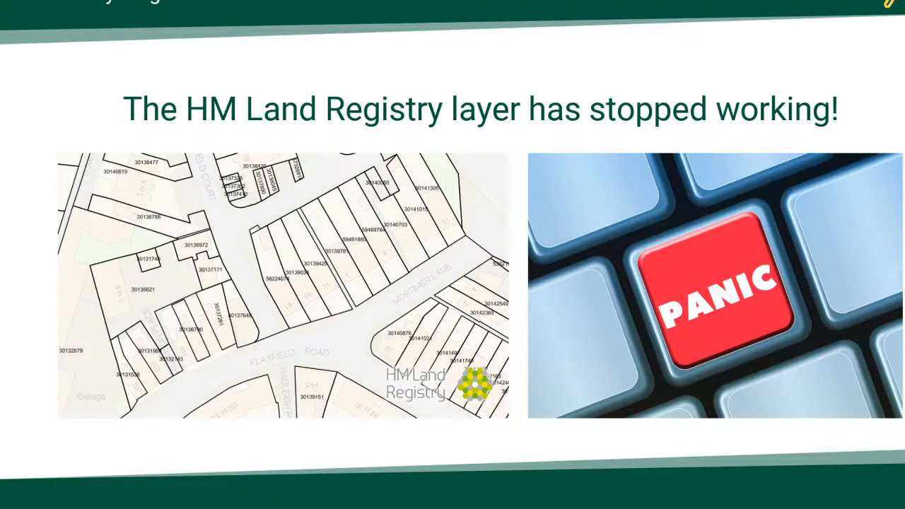
Step: Advance to the planning-application slide and remove all overlays from the map
key(Right)
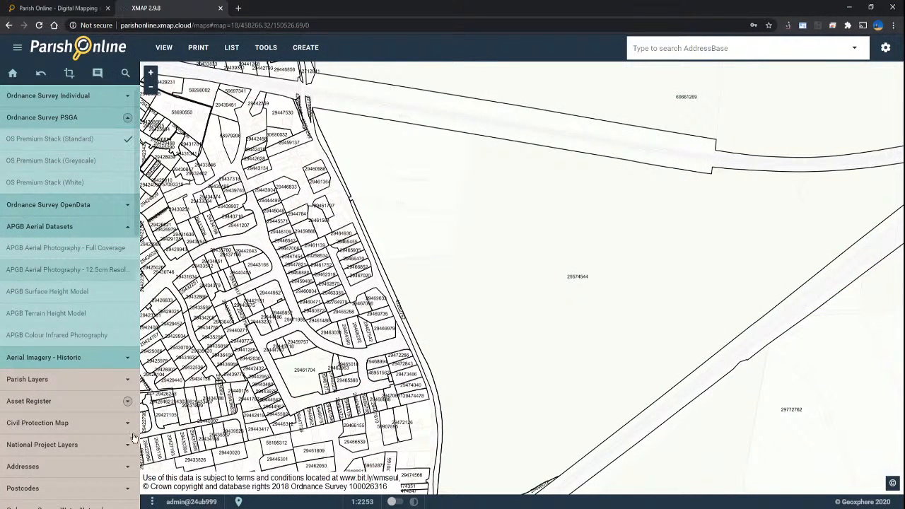
click(151, 502)
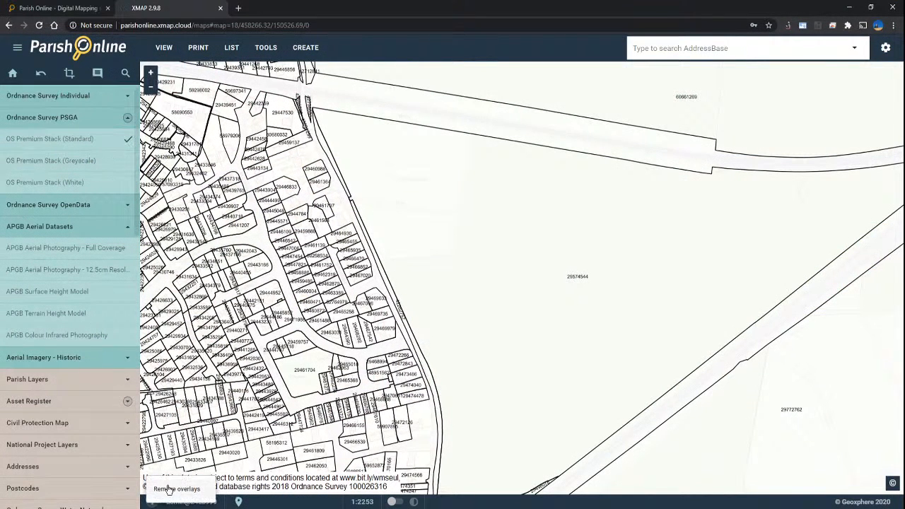
click(174, 491)
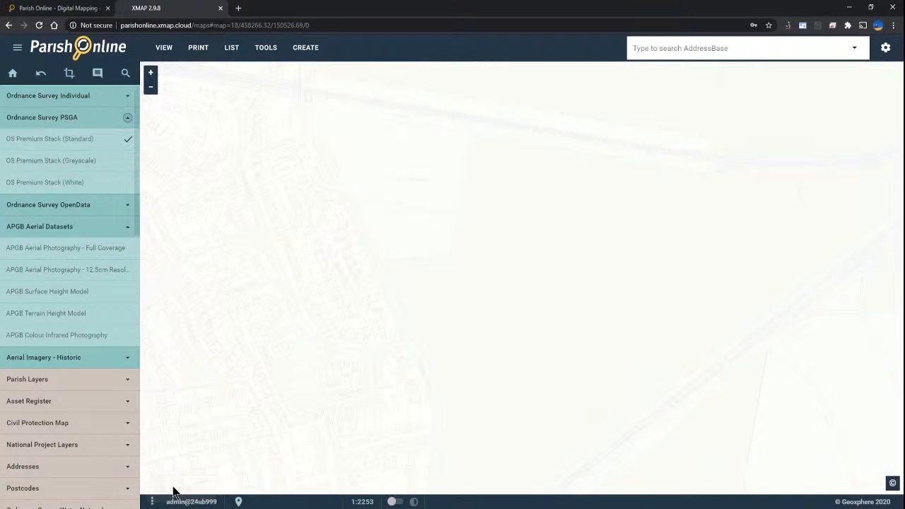
Step: Return to the parish-wide home view at 1:30552 and raise the Standard basemap to full opacity
click(13, 75)
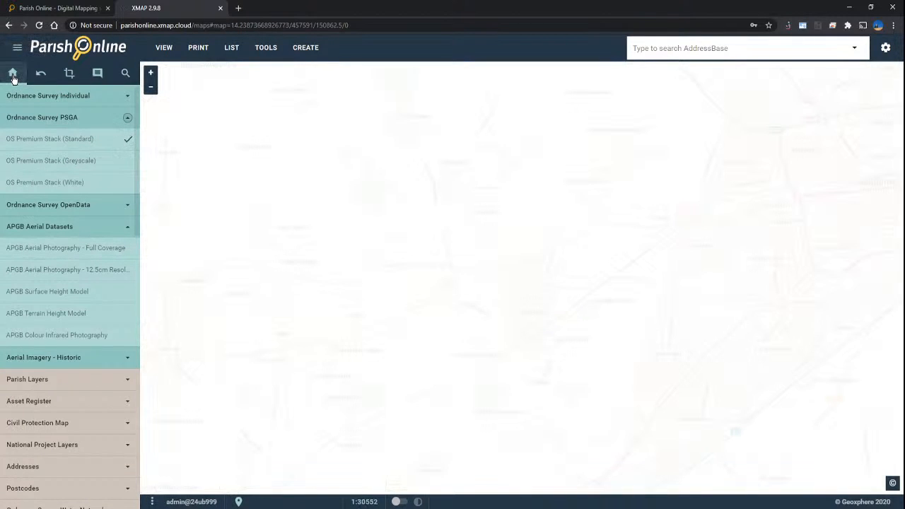
click(128, 140)
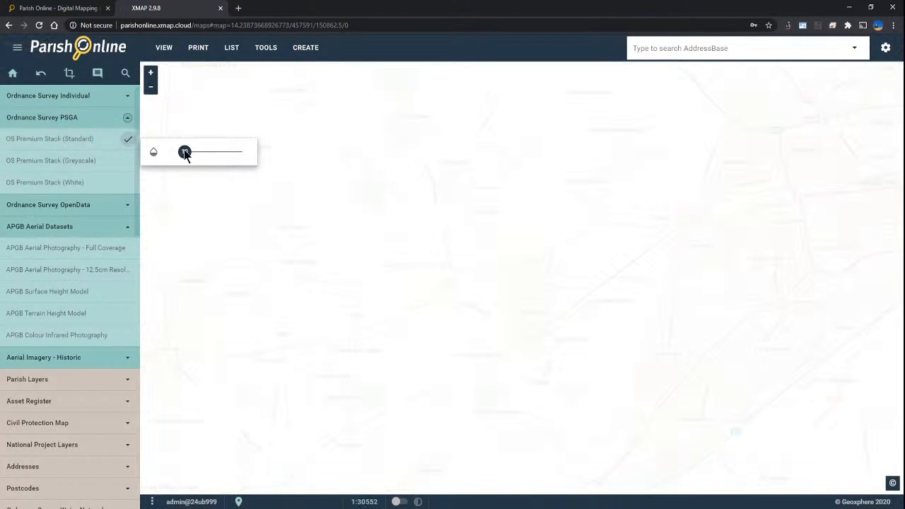
drag(186, 151, 228, 157)
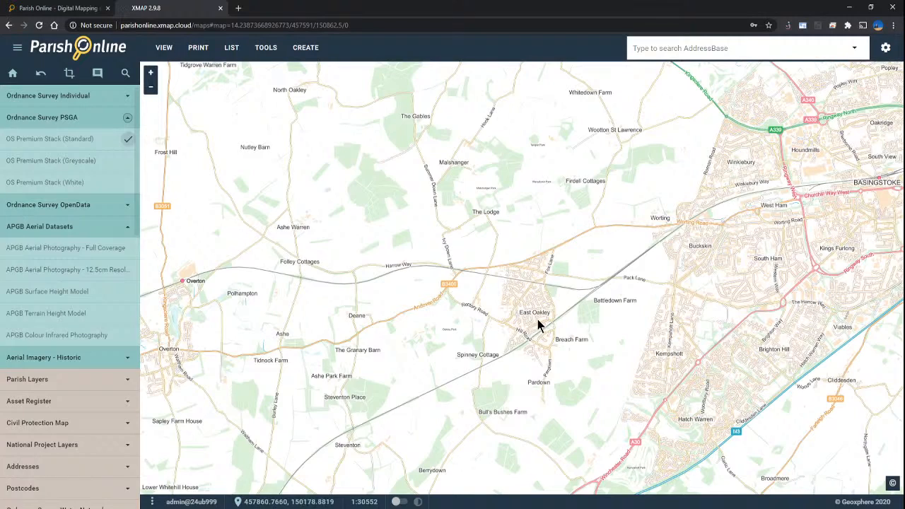
Step: Zoom East Oakley to about 1:563 and centre the map on Hoopers Way and Link Way
scroll(536, 313, up, 5)
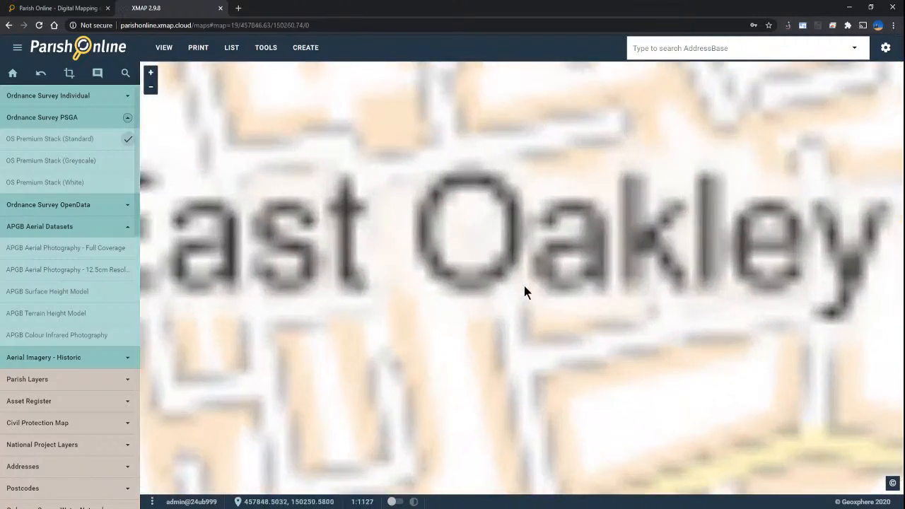
scroll(433, 289, up, 1)
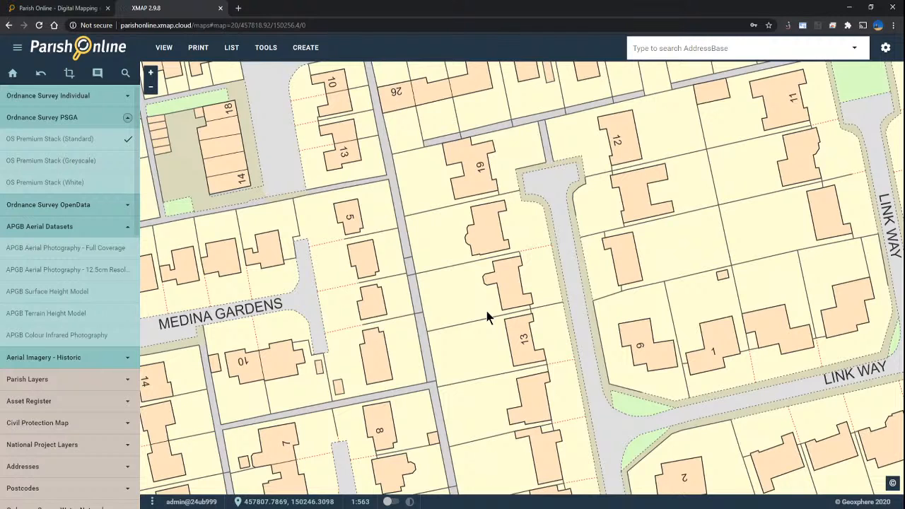
drag(557, 356, 502, 270)
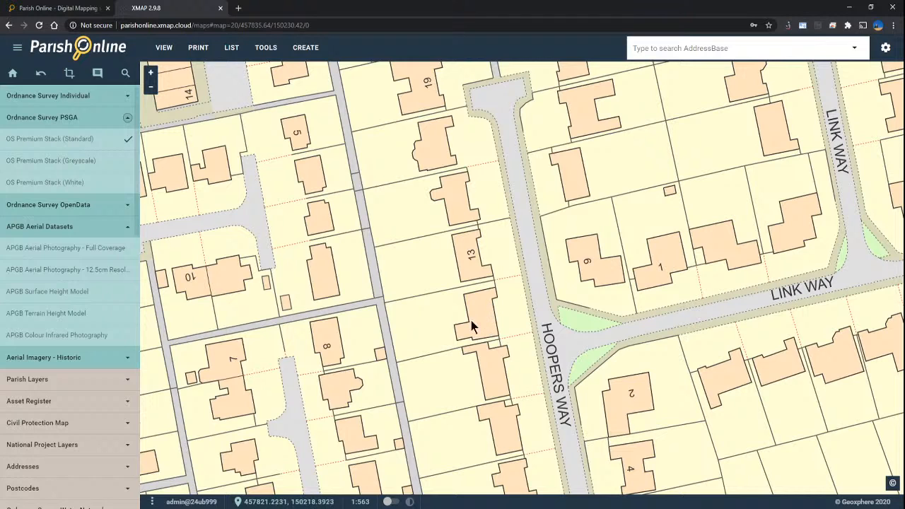
Step: Swap the OS Premium Stack (Standard) basemap for OS Premium Stack (Greyscale) and recentre on the plots
click(56, 138)
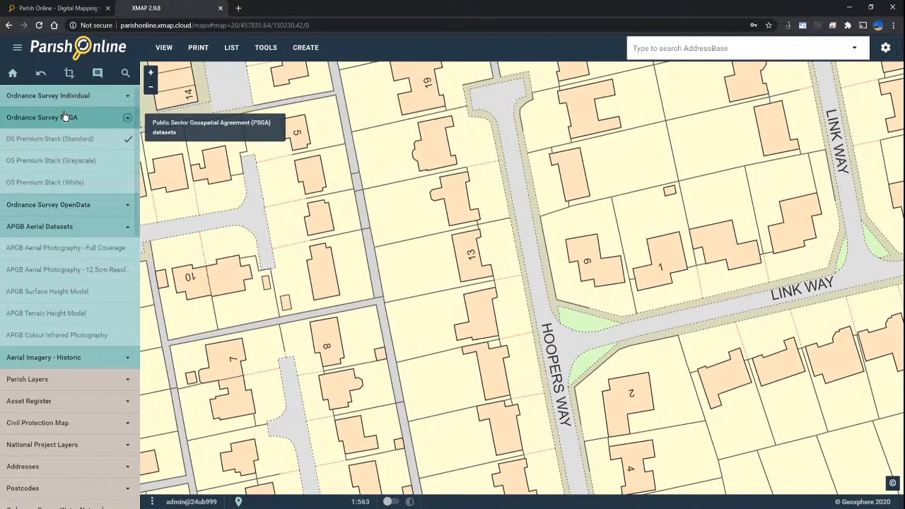
click(72, 119)
click(74, 119)
mouse_move(90, 139)
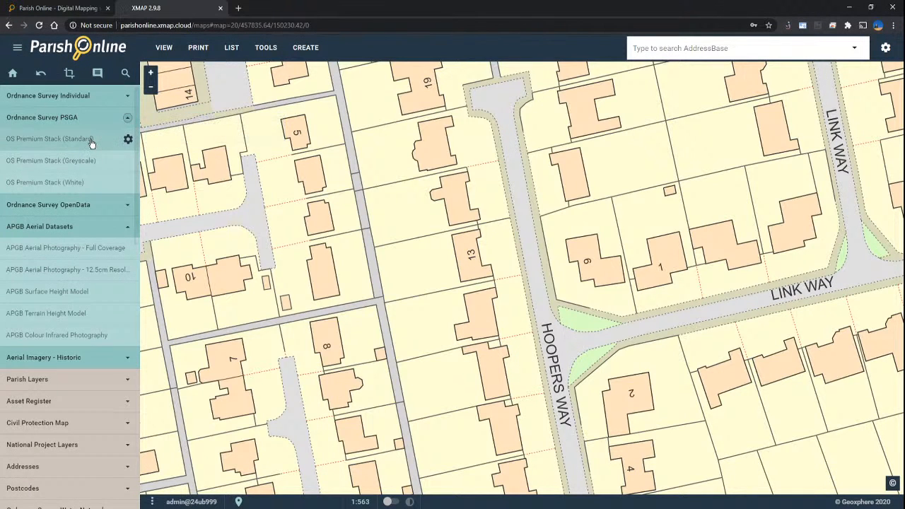
click(91, 141)
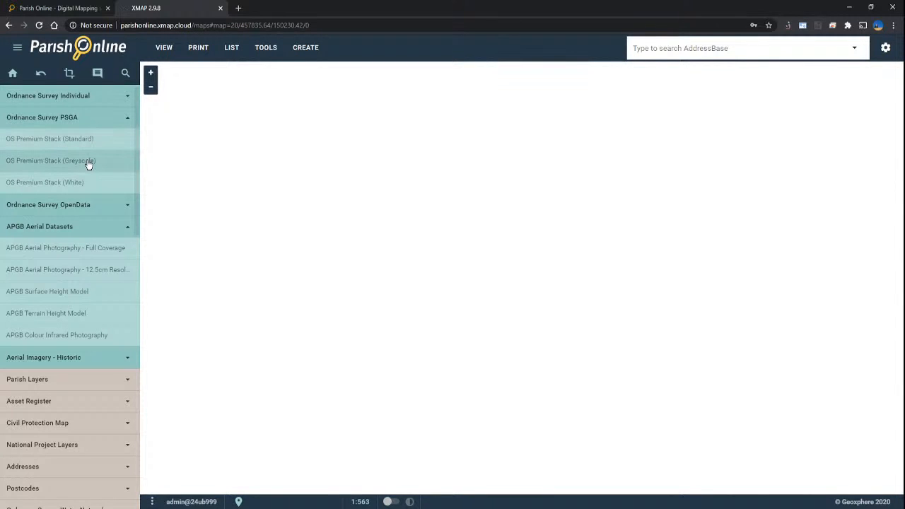
click(88, 163)
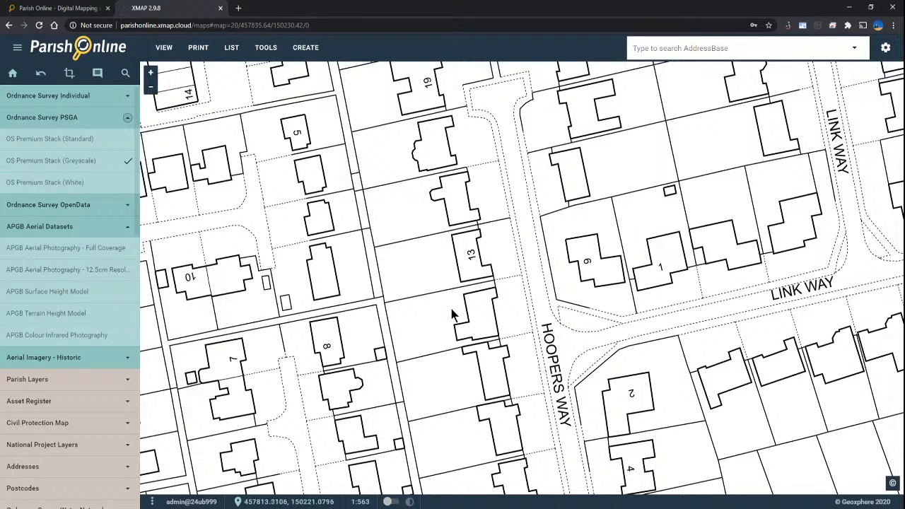
drag(446, 331, 479, 359)
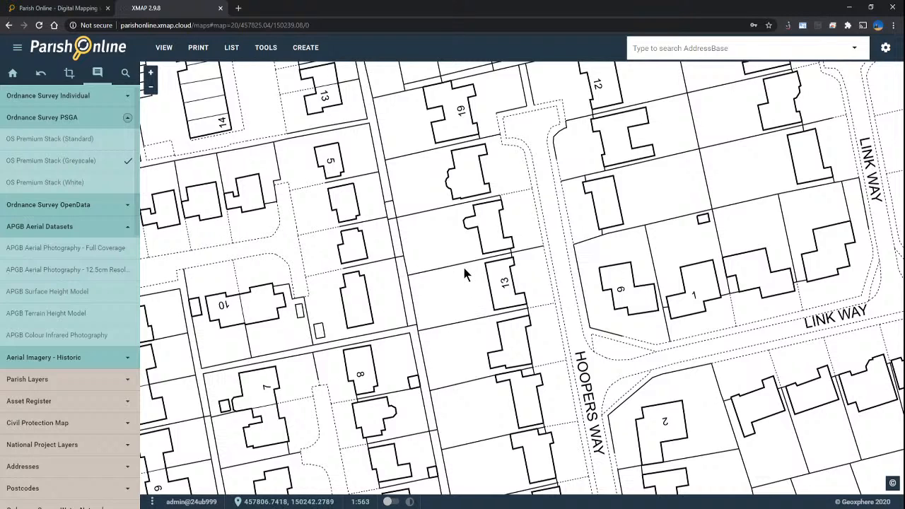
Step: Start a new annotation object from the Tools menu's Annotate panel
click(264, 49)
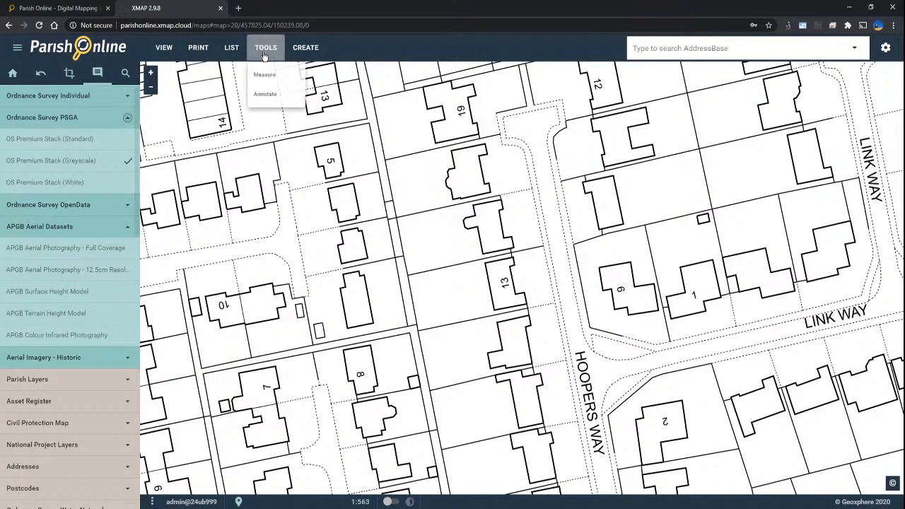
click(272, 102)
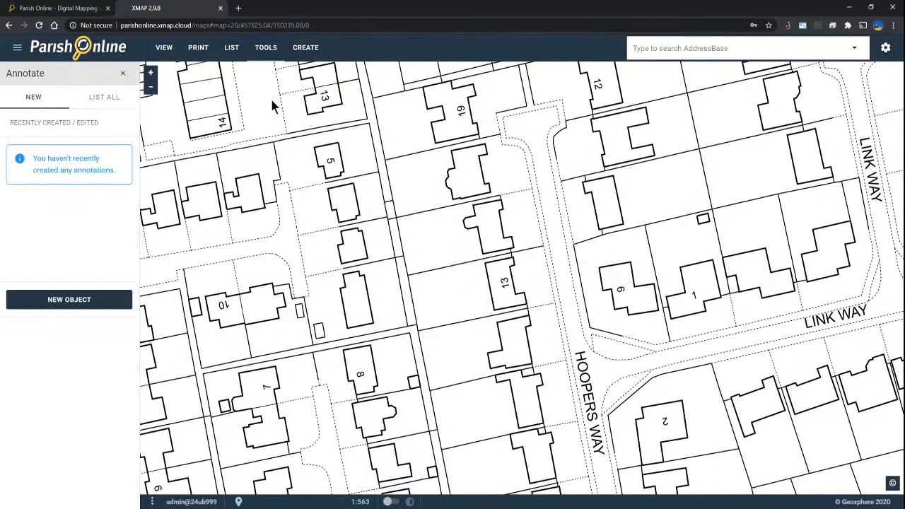
click(62, 301)
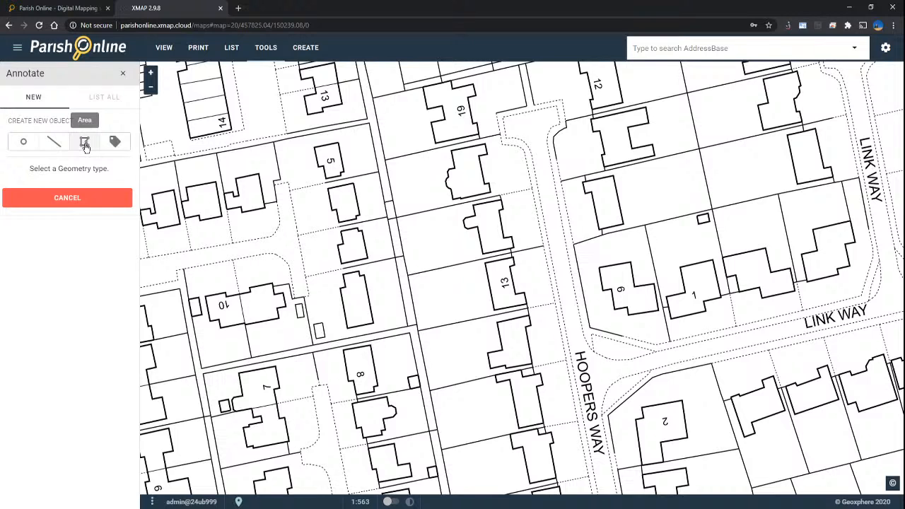
click(85, 143)
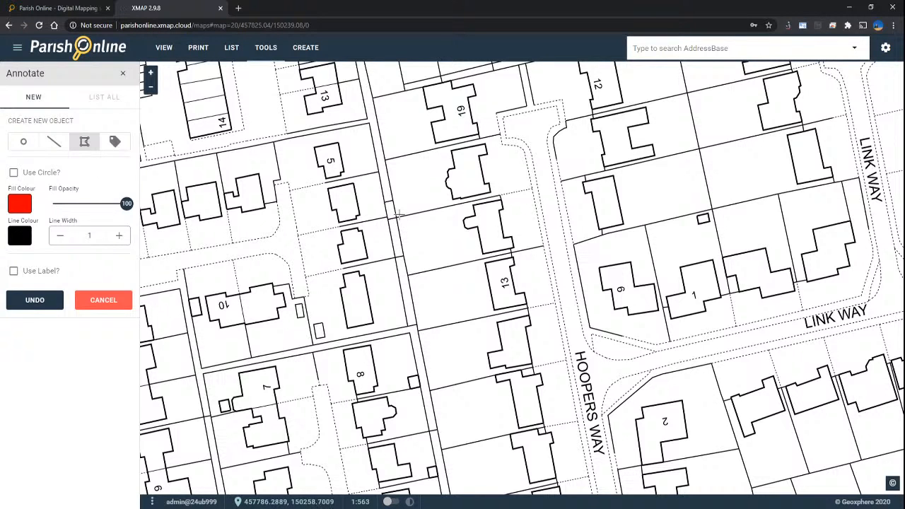
scroll(399, 215, up, 1)
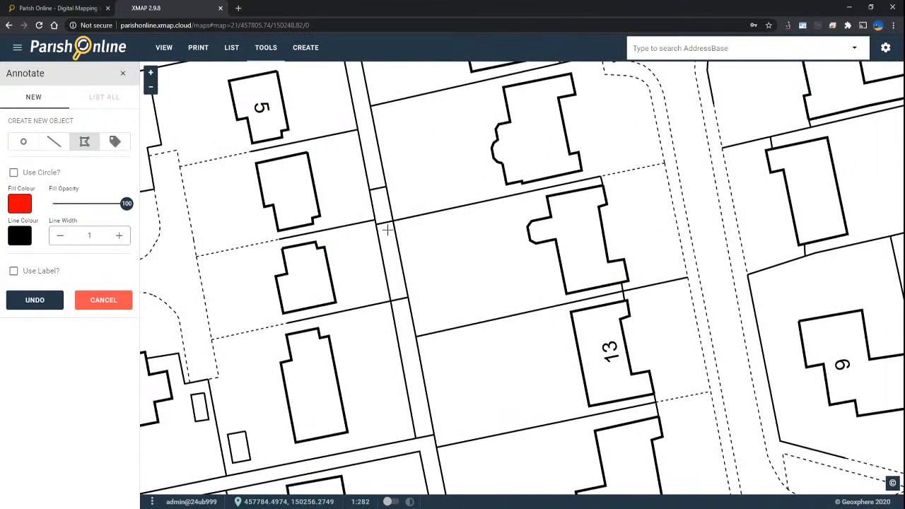
click(393, 219)
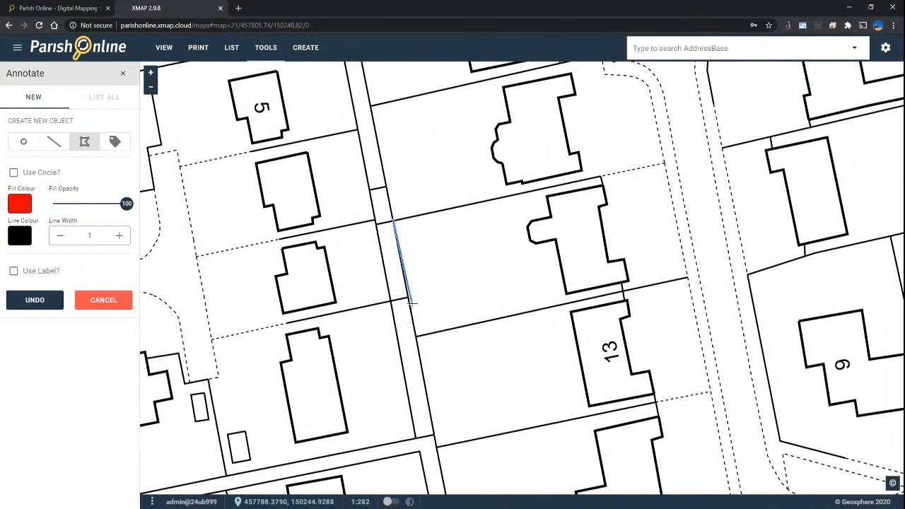
click(416, 335)
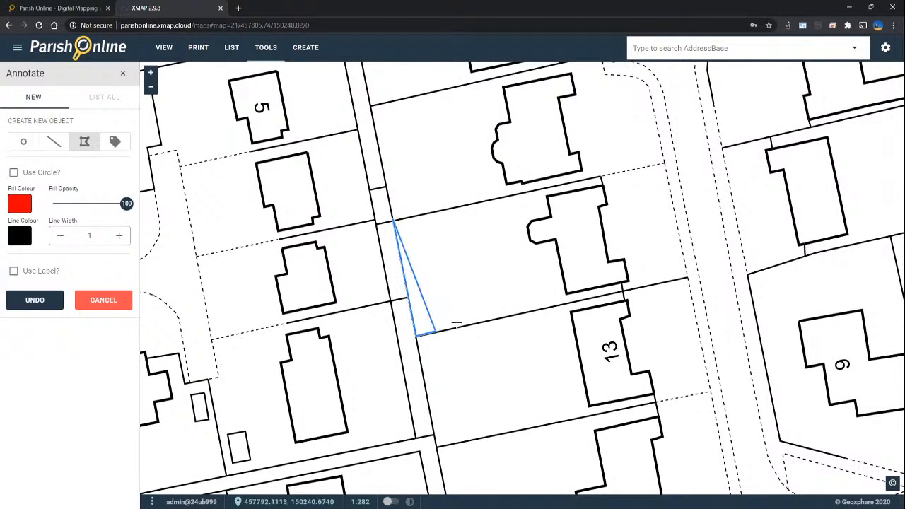
click(688, 276)
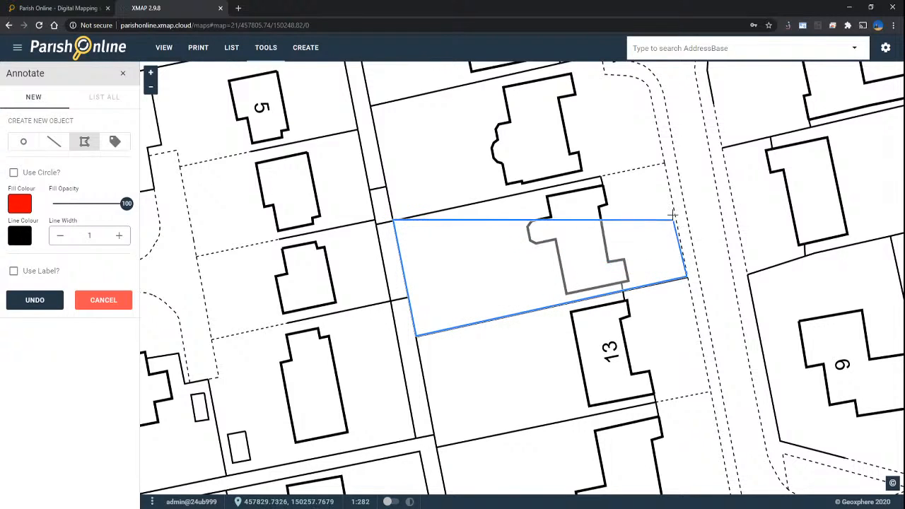
click(665, 162)
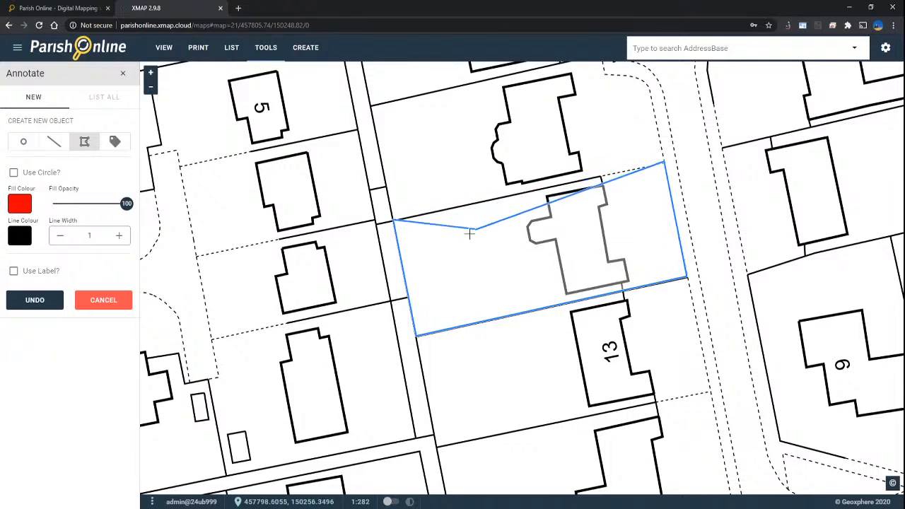
click(393, 219)
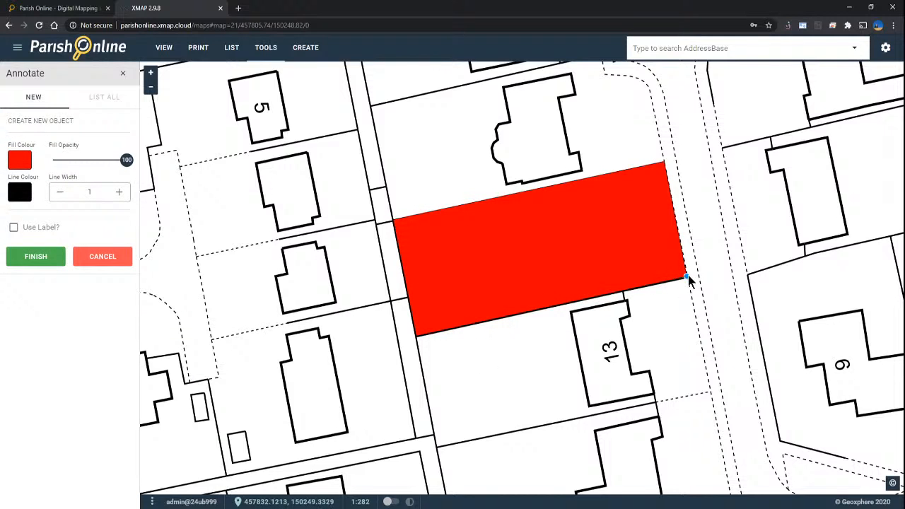
scroll(688, 275, up, 3)
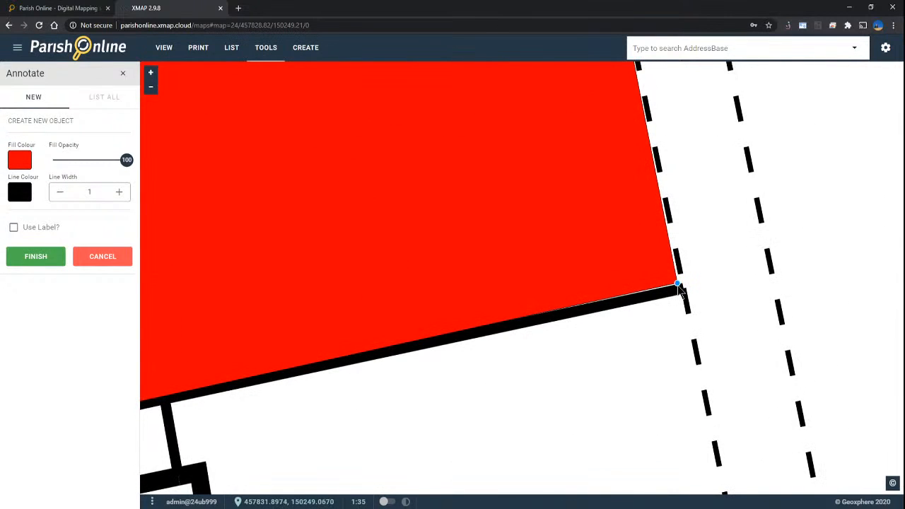
drag(679, 289, 685, 295)
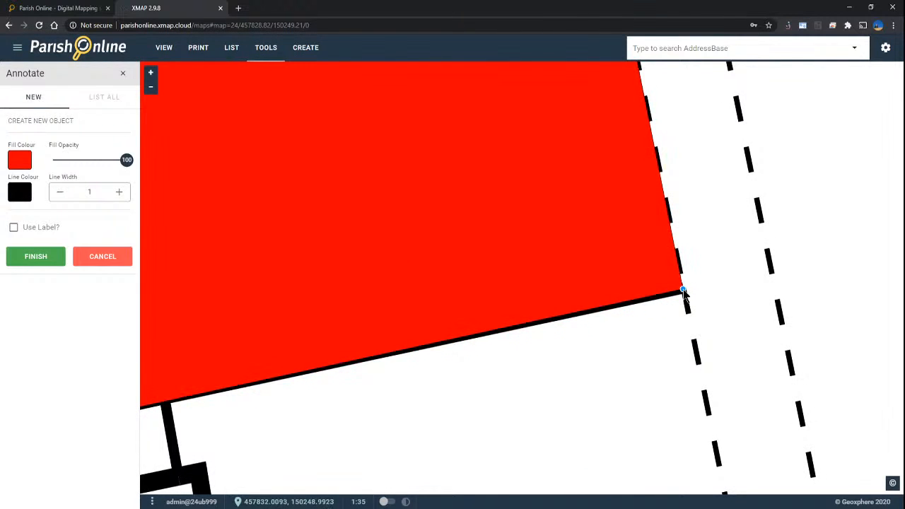
scroll(708, 291, down, 2)
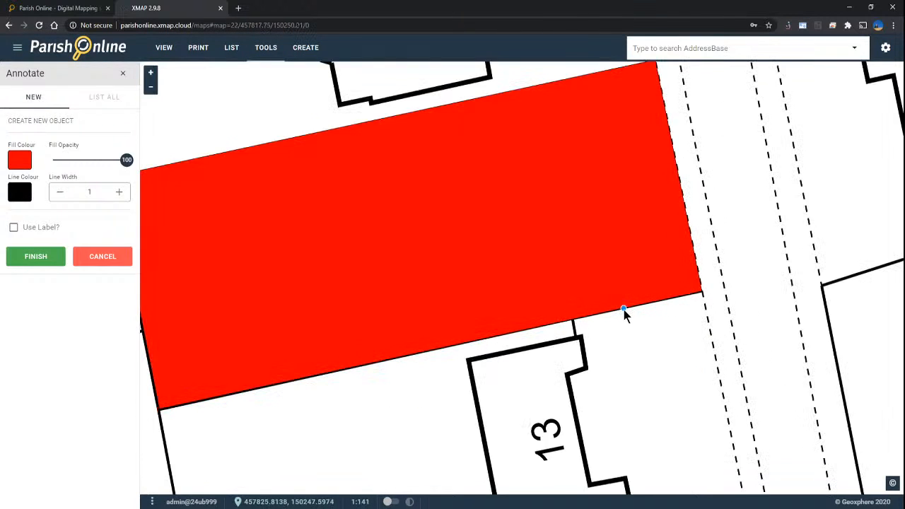
scroll(624, 311, down, 1)
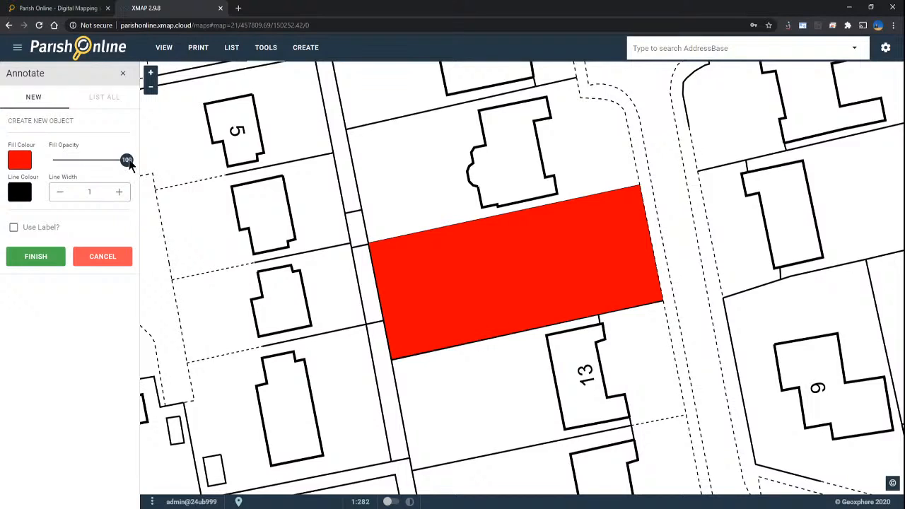
Step: Style the plot shape with fill opacity 0, a red line colour and line width 6
drag(128, 163, 48, 163)
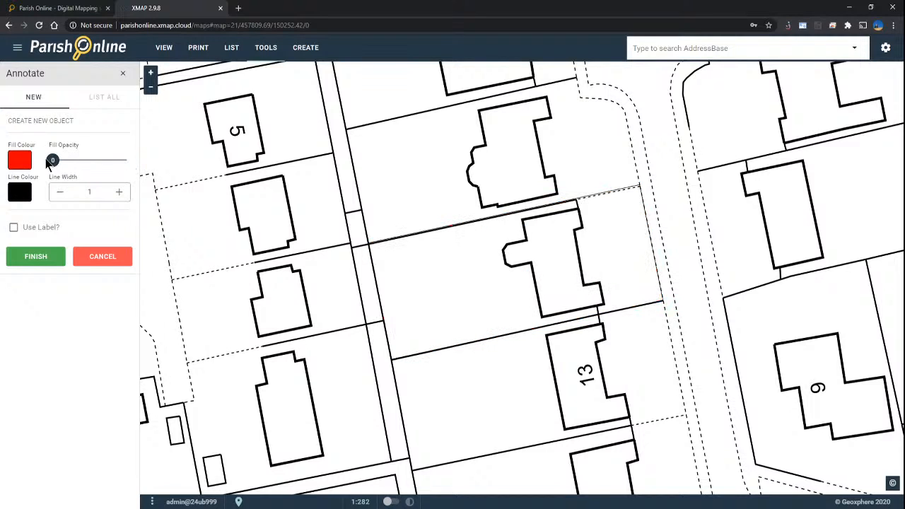
click(20, 196)
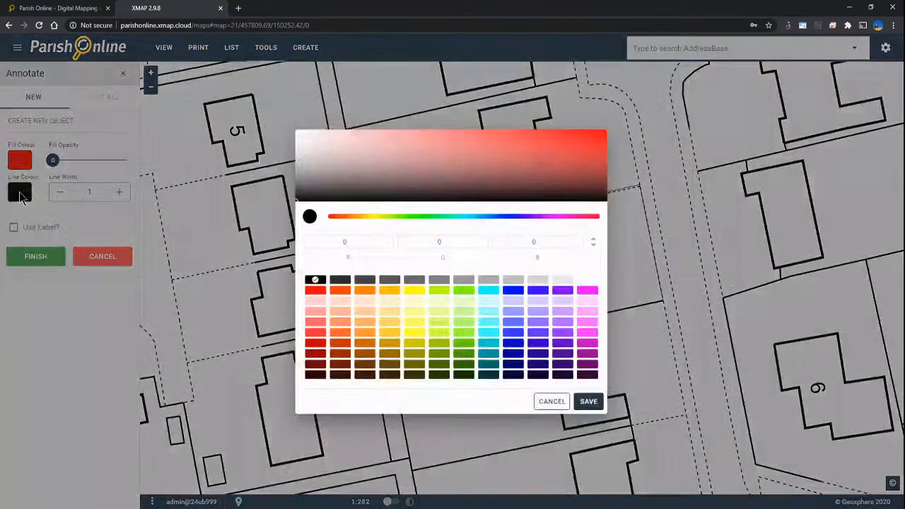
click(316, 292)
click(587, 404)
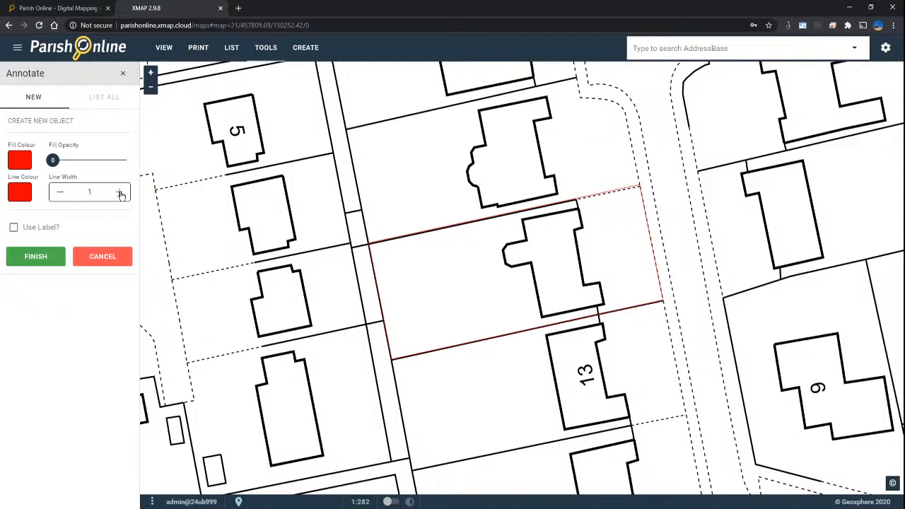
click(121, 194)
click(121, 194)
click(121, 193)
click(121, 194)
click(120, 194)
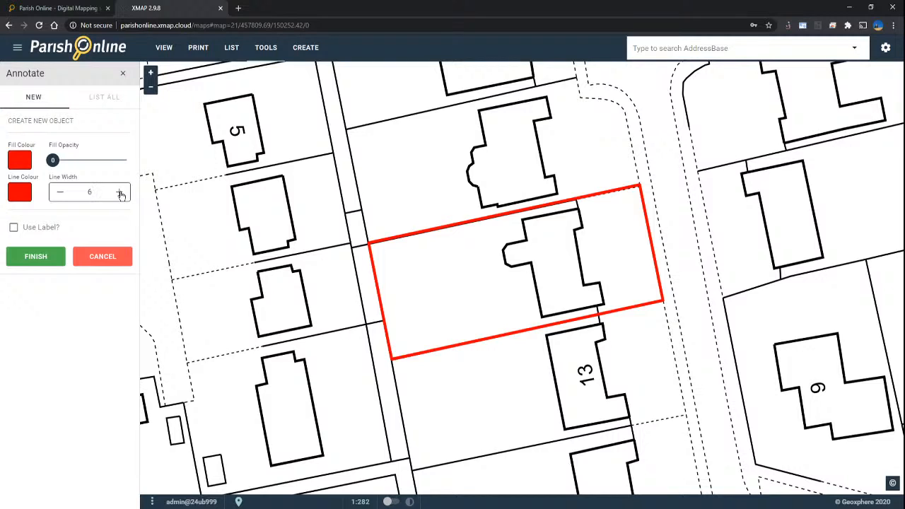
click(121, 195)
click(58, 192)
Step: Finish the plot polygon, then re-edit it to reduce the red line width from 6 to 4
click(34, 259)
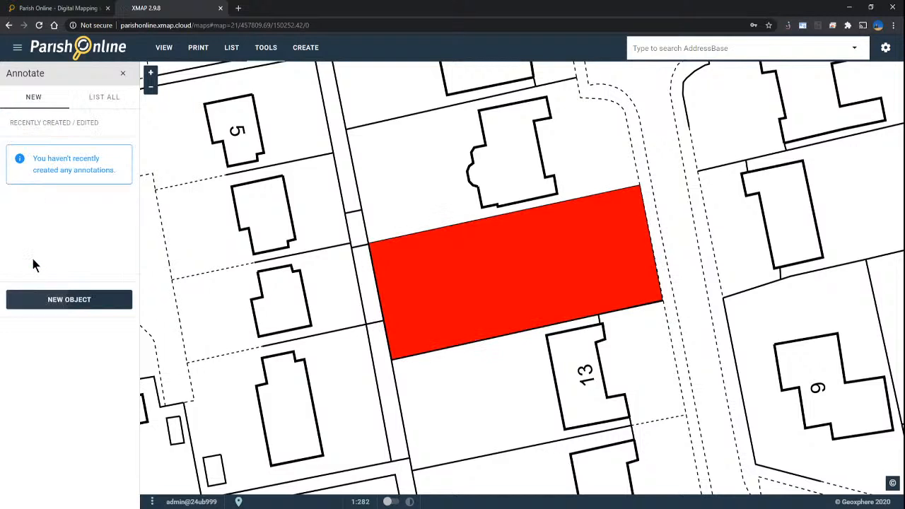
scroll(482, 279, down, 2)
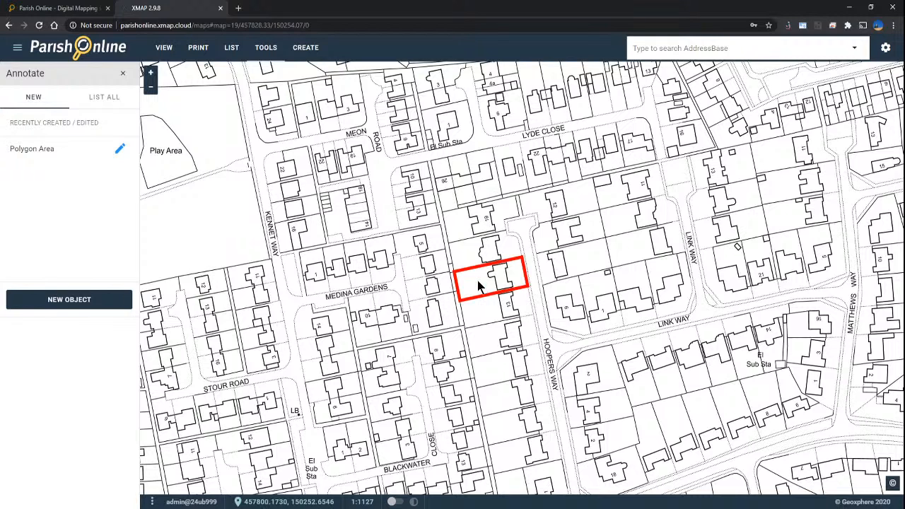
click(478, 282)
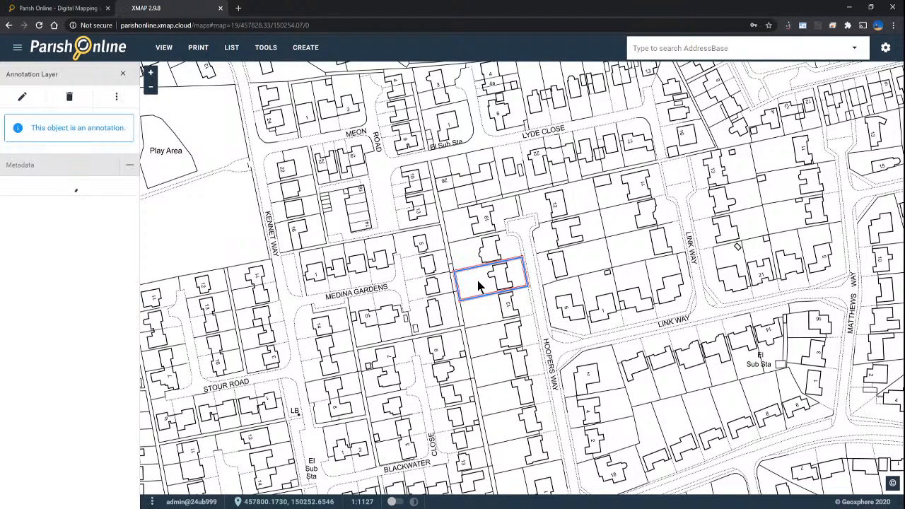
click(23, 98)
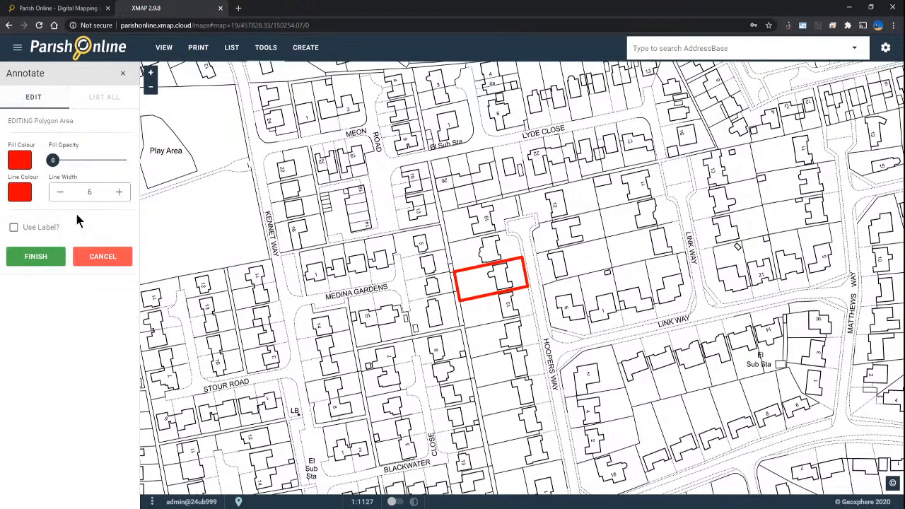
click(60, 192)
click(60, 193)
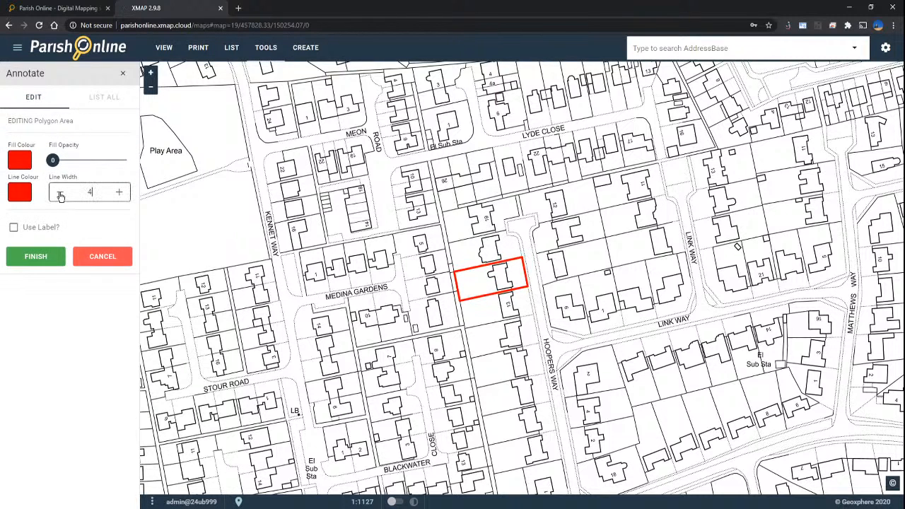
click(28, 261)
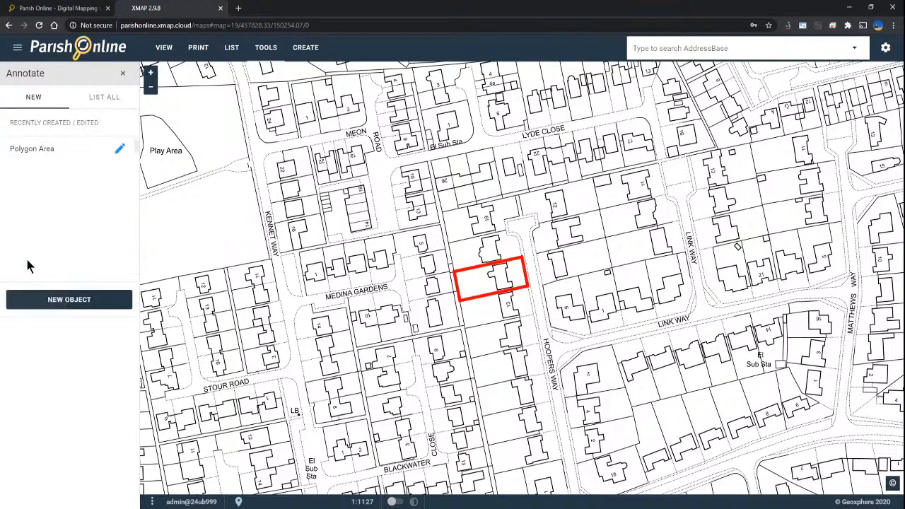
Step: Close the Annotate panel to return to the map layers list
click(123, 75)
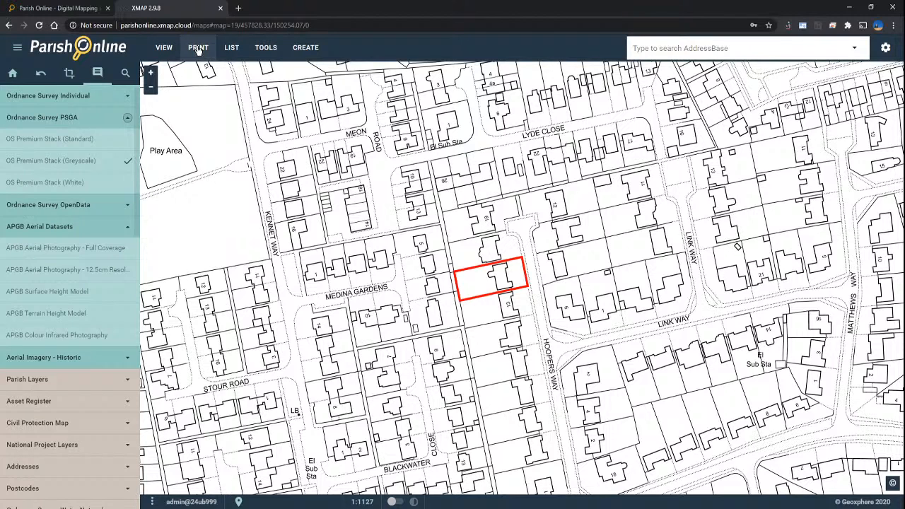
Step: Frame an A4 Landscape print over the zoomed-out map and bring up the scale options
click(198, 48)
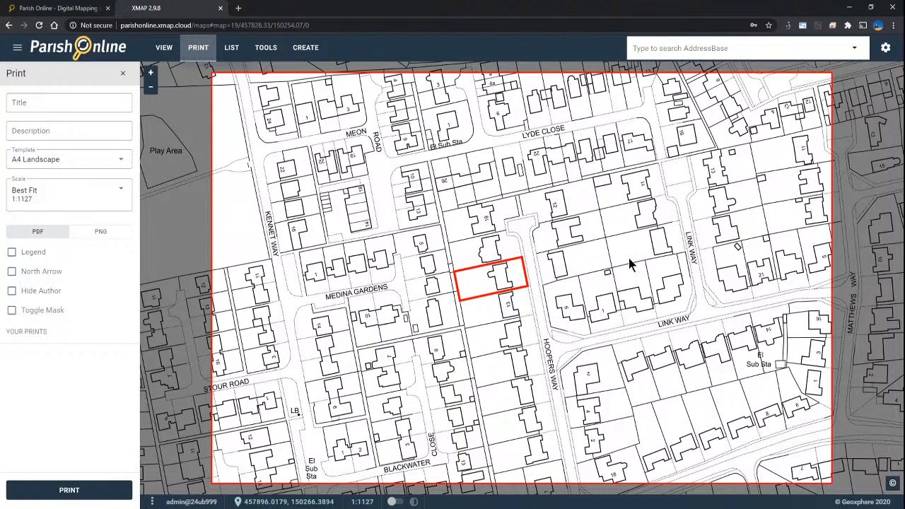
drag(527, 294, 552, 293)
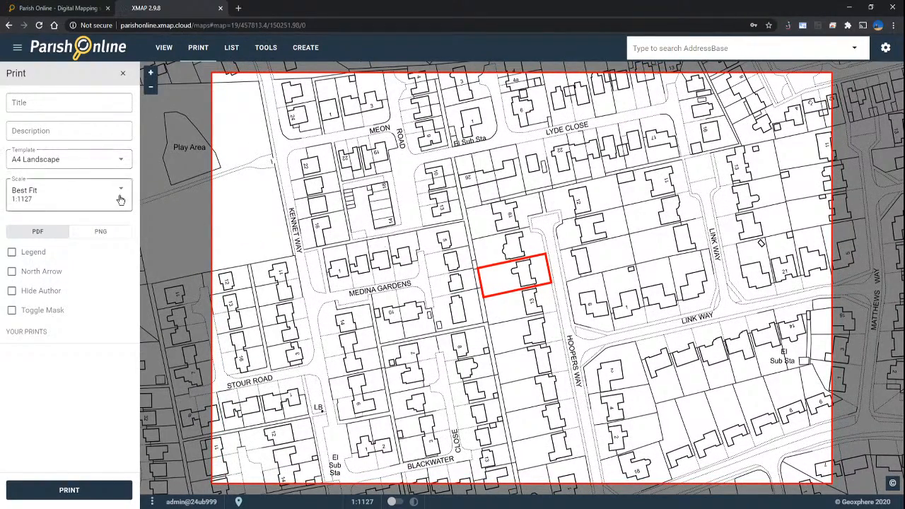
scroll(522, 276, down, 1)
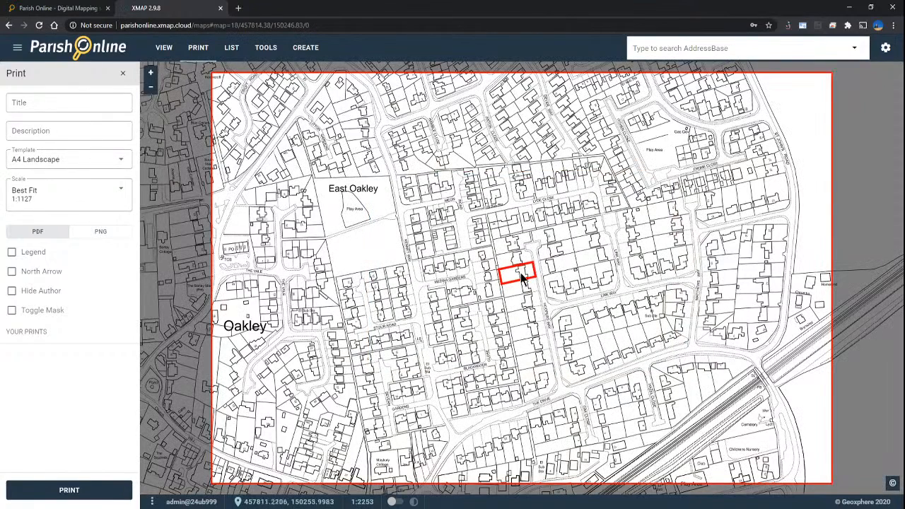
click(87, 197)
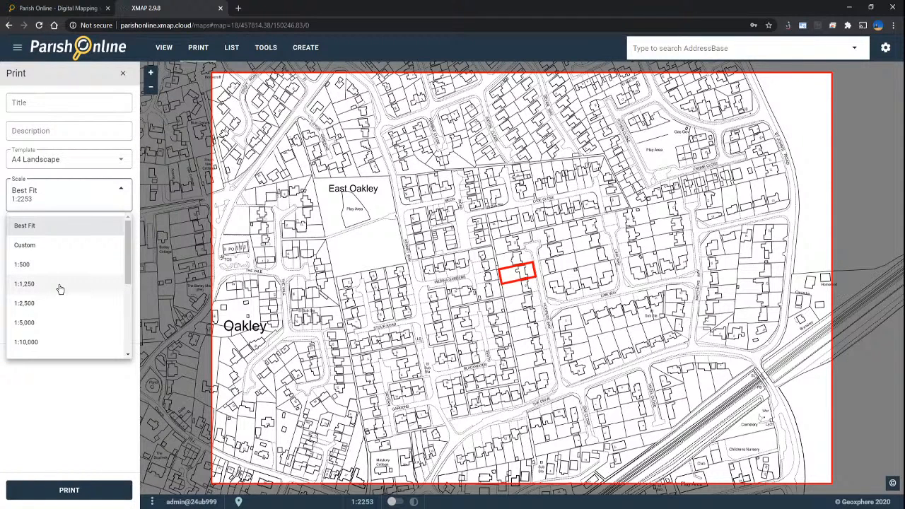
Step: Set the print scale to 1:1,250, after briefly trying 1:500, and centre the red plot in the frame
click(24, 284)
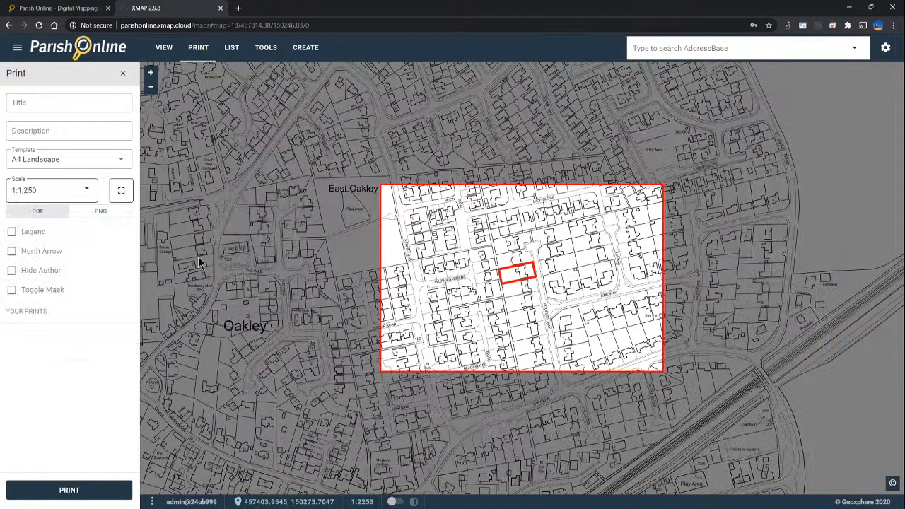
drag(522, 276, 530, 279)
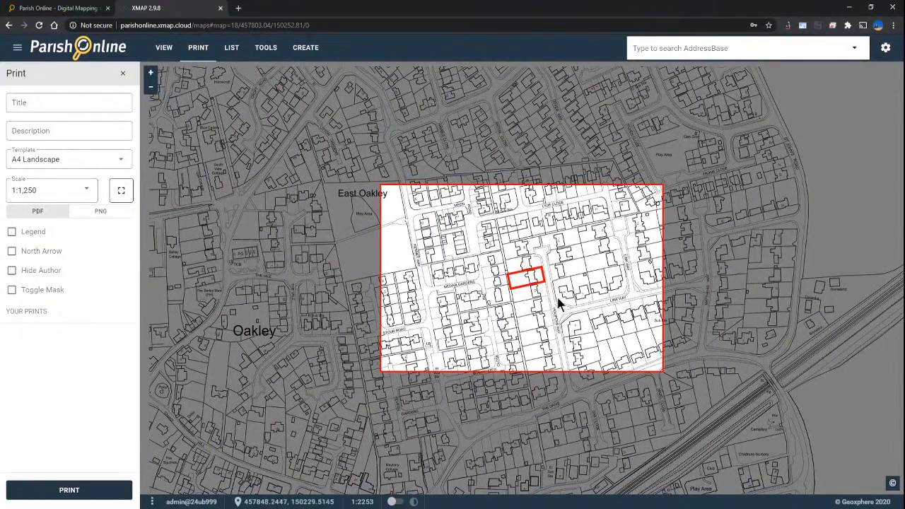
click(78, 191)
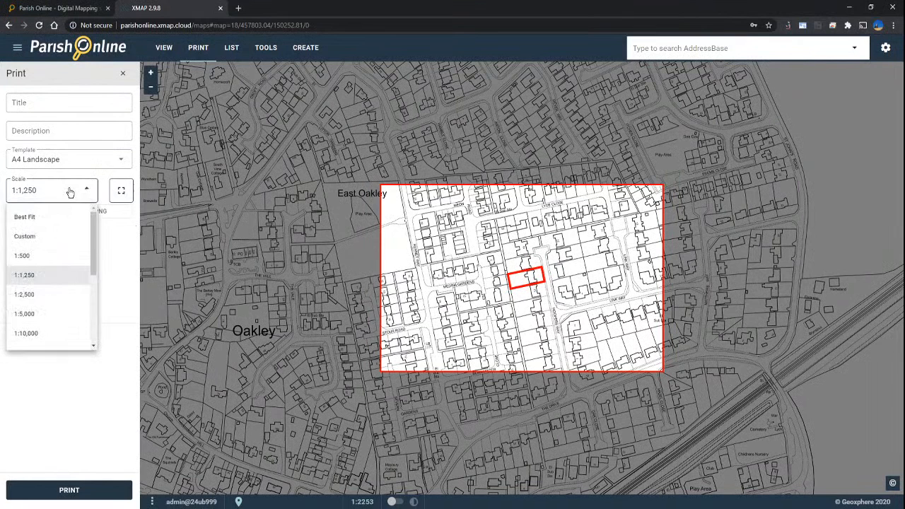
click(41, 255)
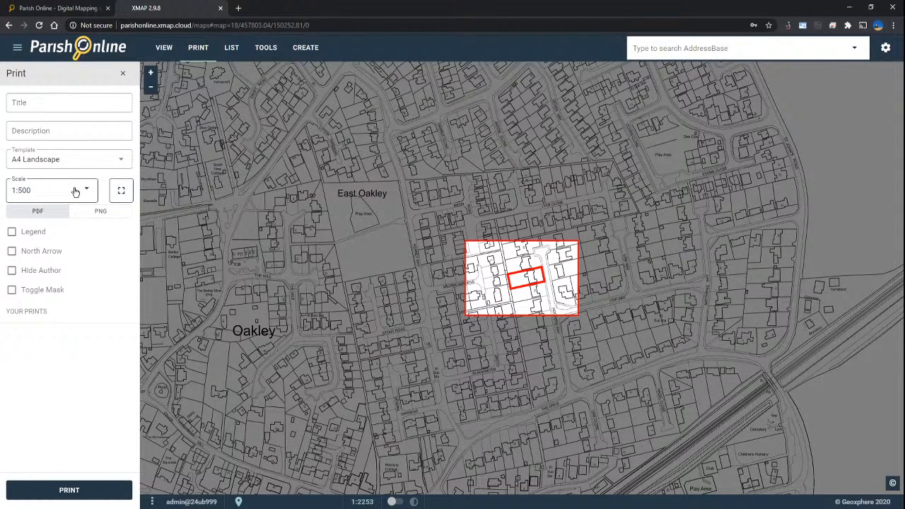
click(76, 198)
click(47, 276)
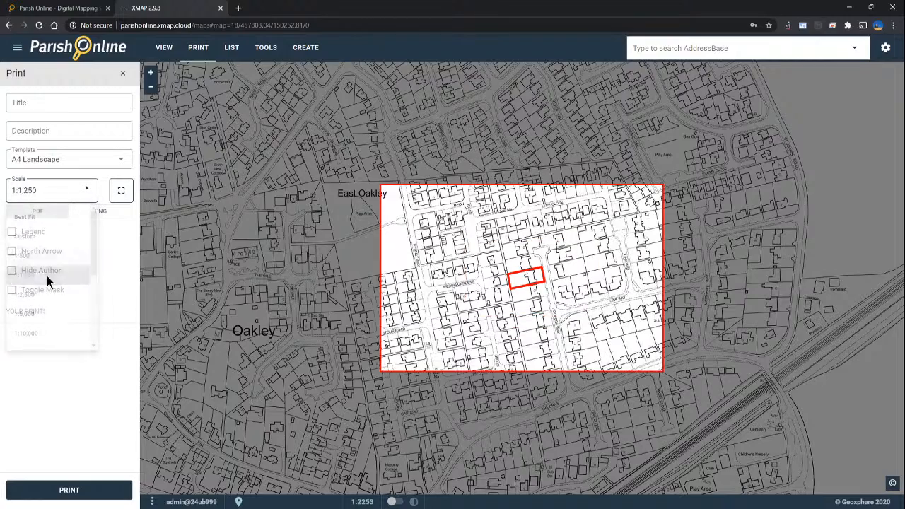
drag(530, 274, 532, 274)
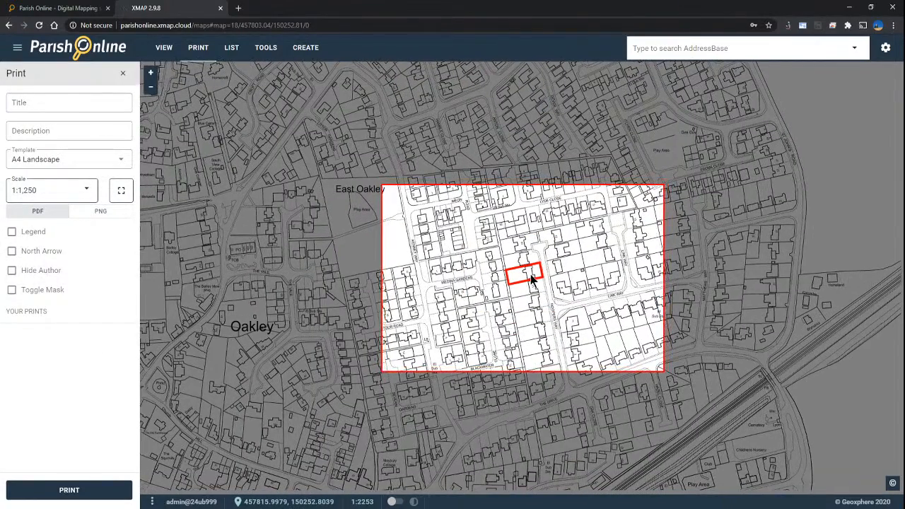
click(28, 106)
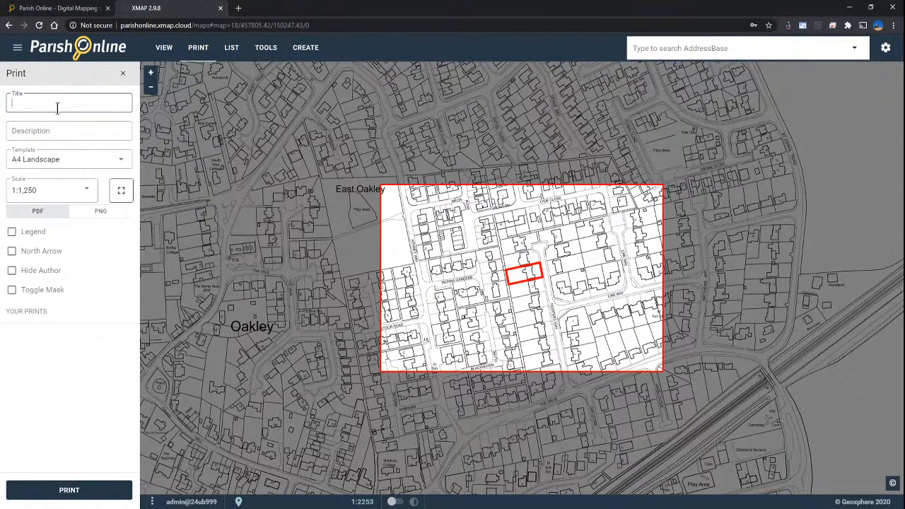
Step: Title the print 'Planning Application', enable North Arrow and Hide Author, and generate the PDF
text(Planning Application)
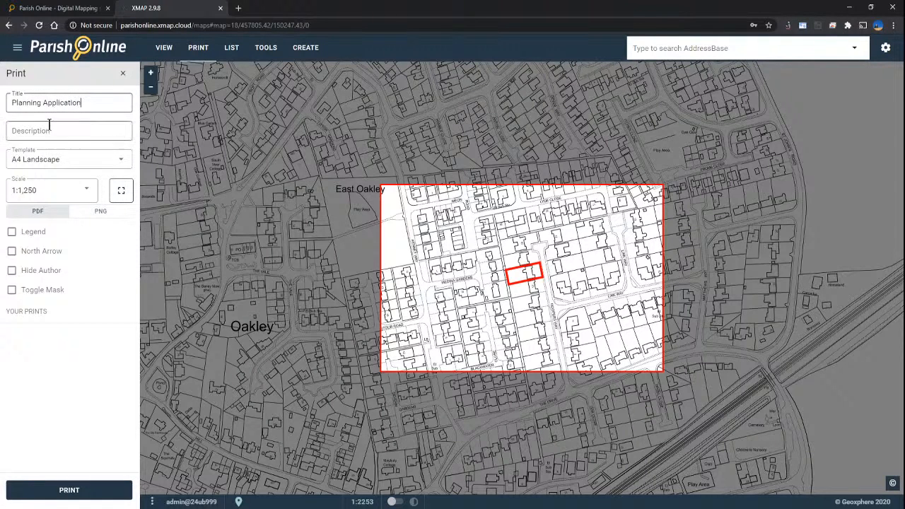
click(47, 130)
click(47, 130)
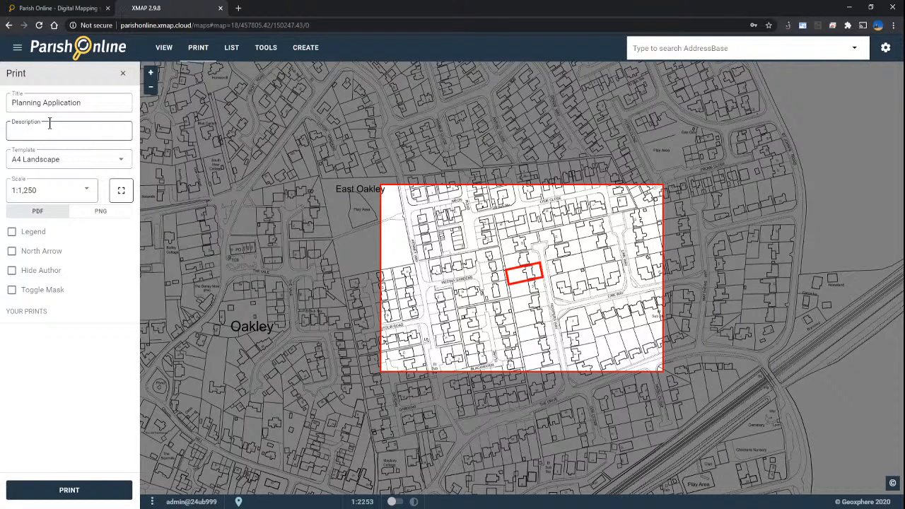
click(12, 255)
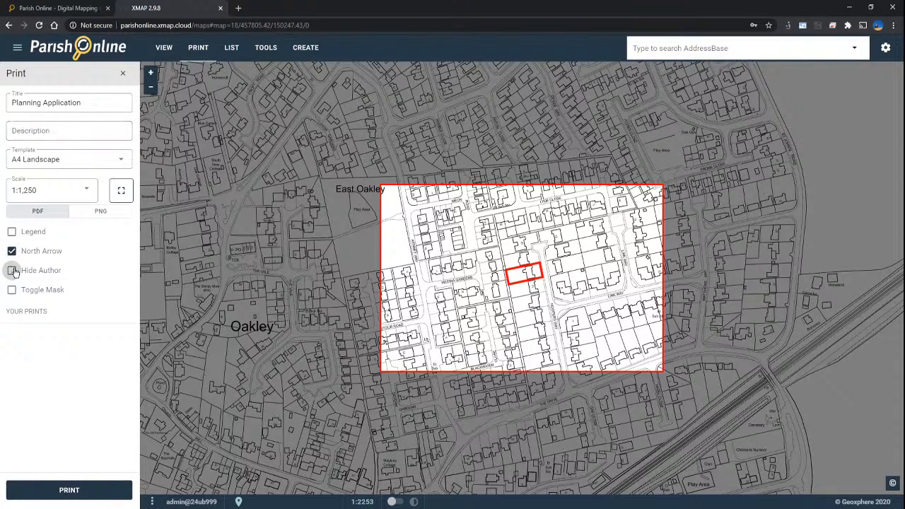
click(12, 273)
click(71, 490)
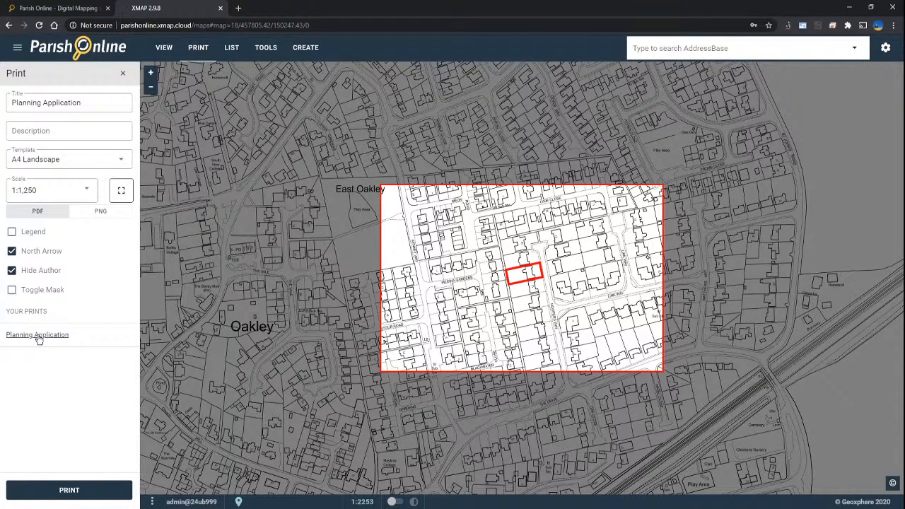
Step: Open the Planning Application PDF, save a downloaded copy, then close the print tab
click(38, 336)
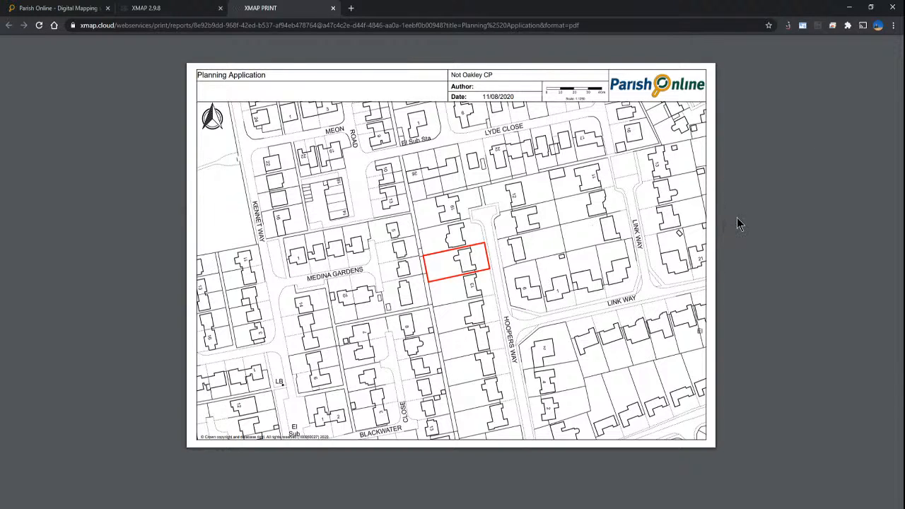
mouse_move(840, 51)
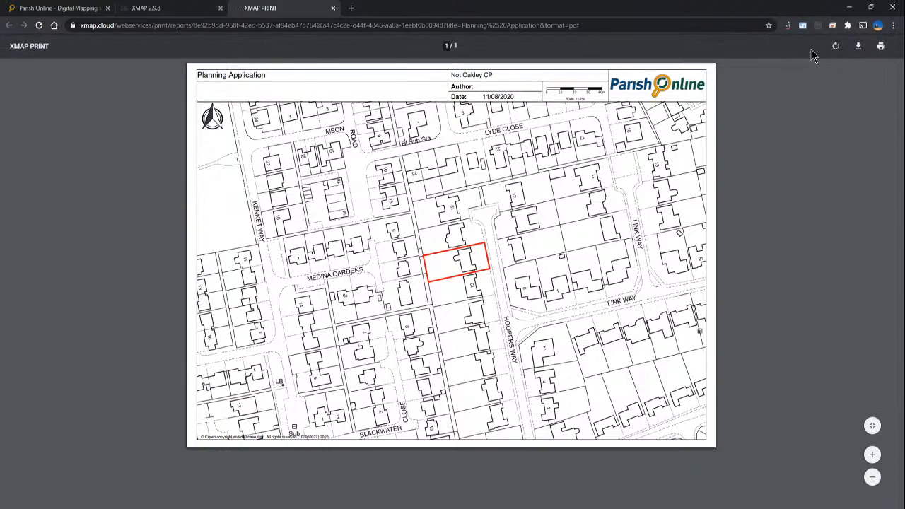
click(859, 47)
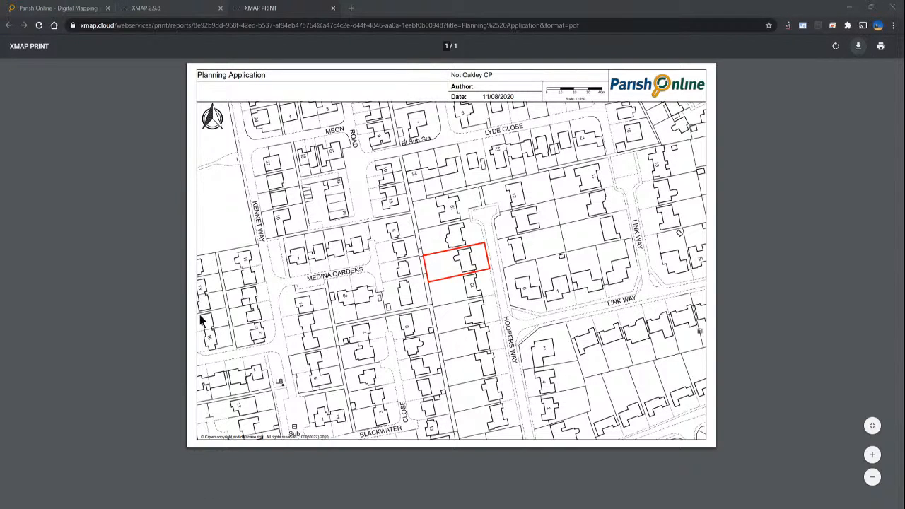
click(557, 383)
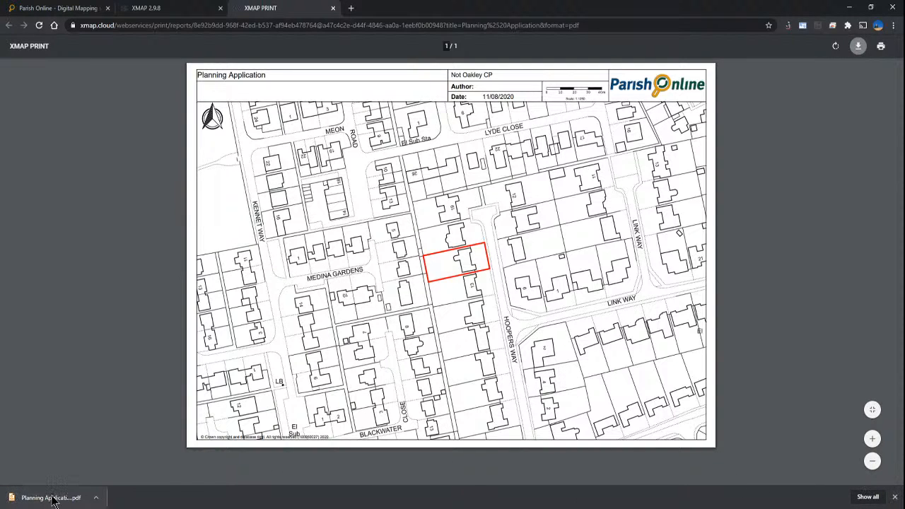
click(894, 498)
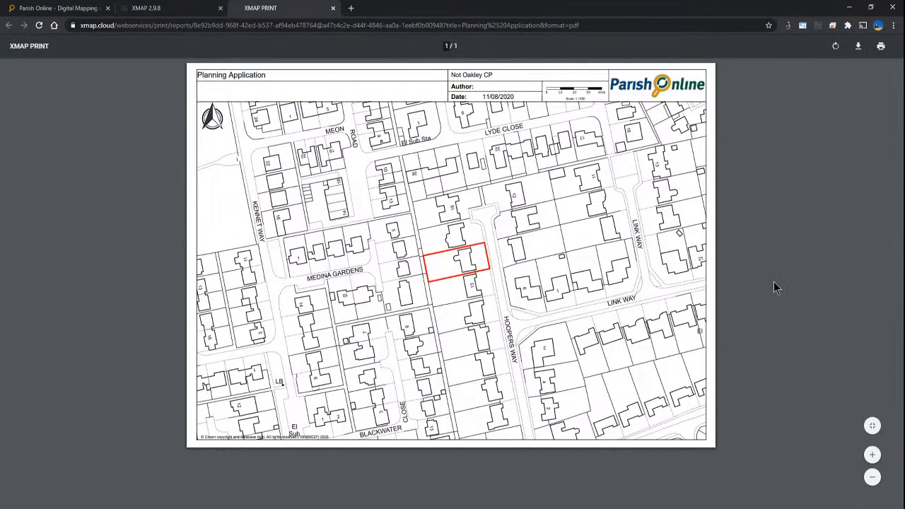
click(333, 8)
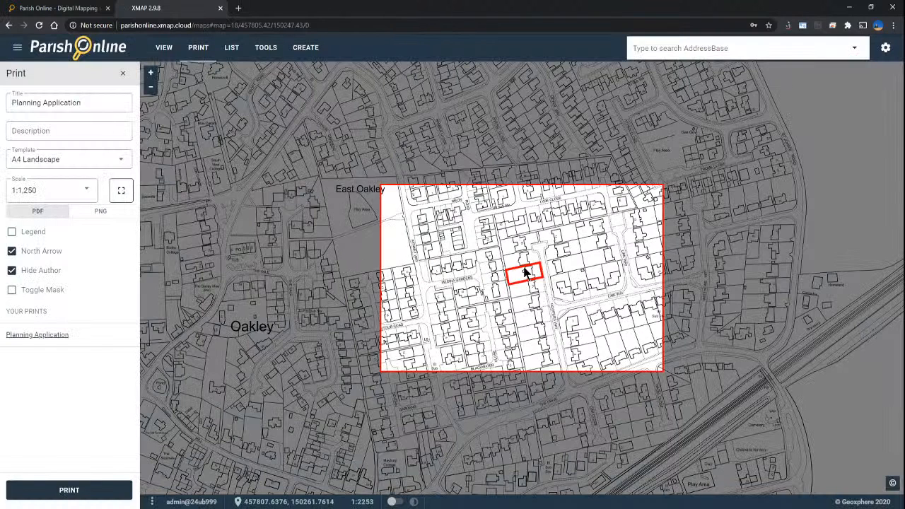
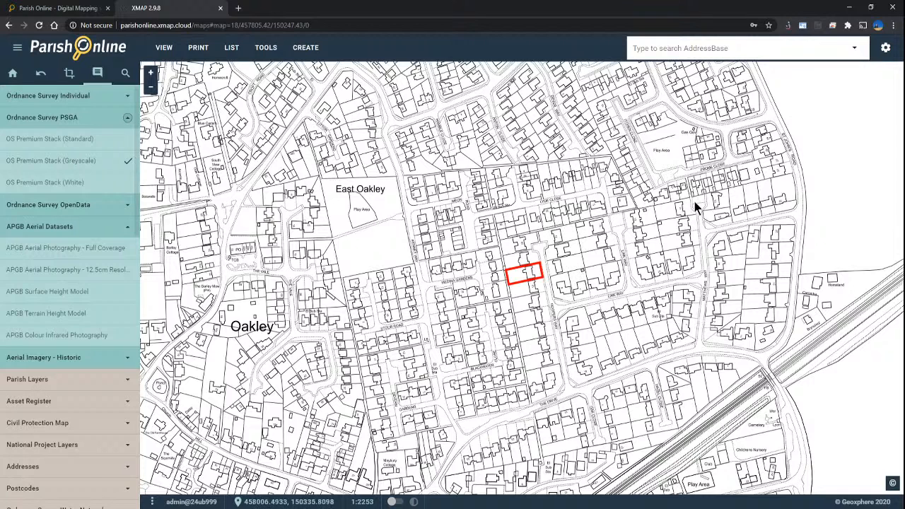
Step: Open the settings menu at the top right to reveal the Administration option
click(886, 51)
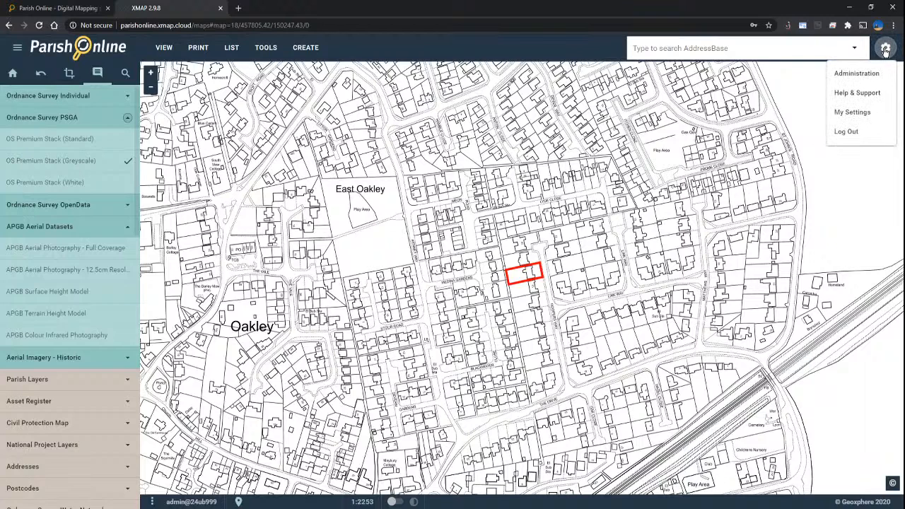
Step: Go to Administration's Users page and review the Daventry Demo, last two and admin users' details
click(857, 74)
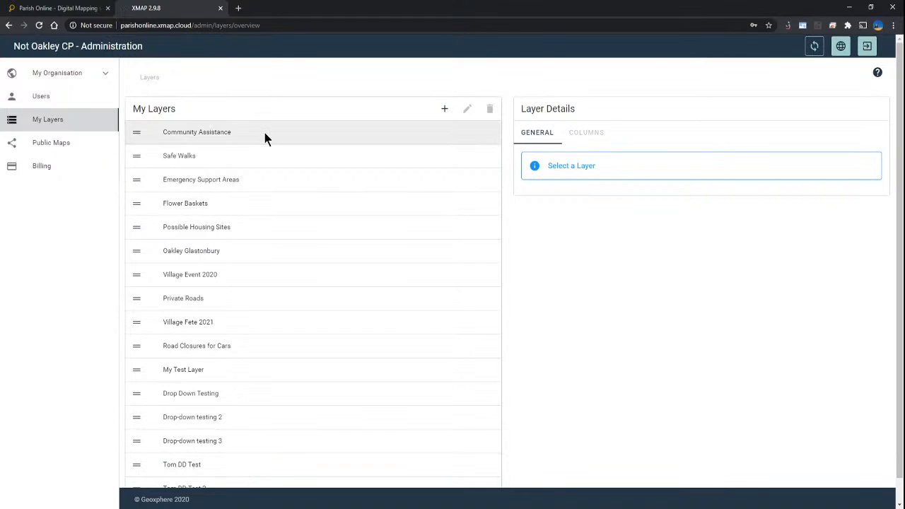
click(59, 100)
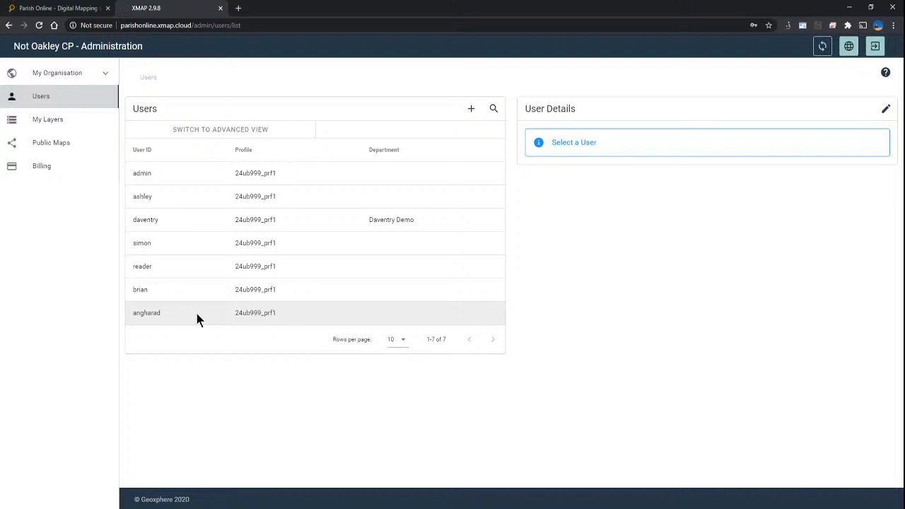
click(186, 225)
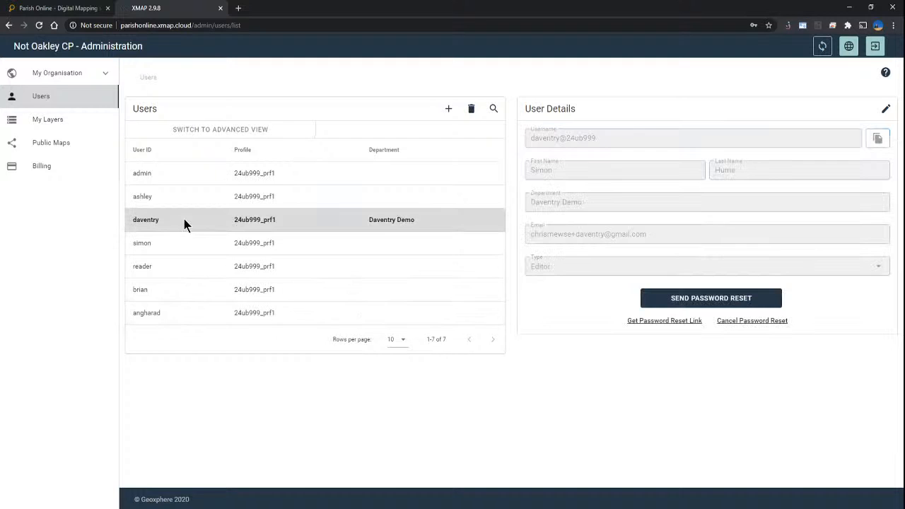
click(249, 282)
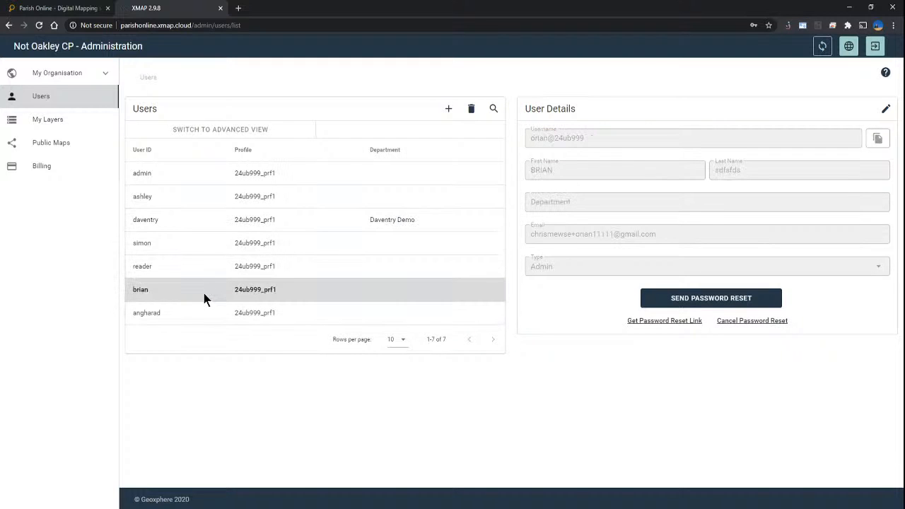
click(183, 310)
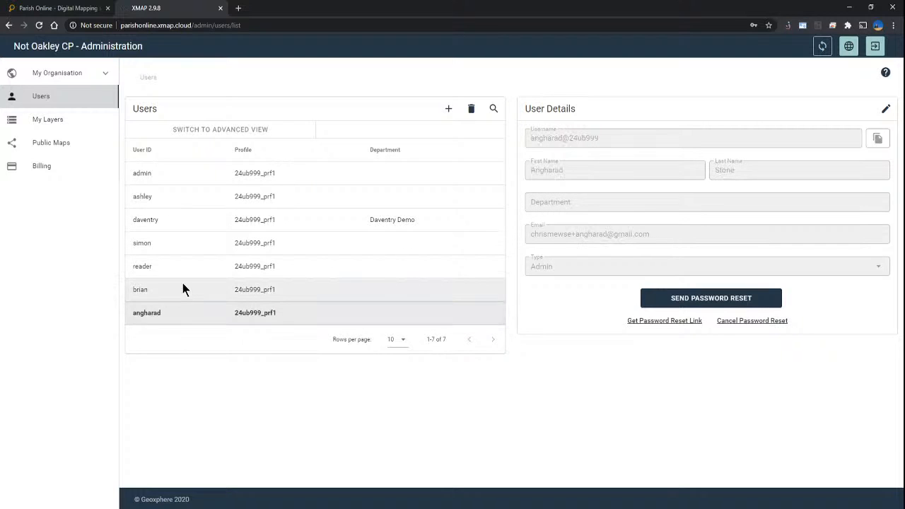
click(183, 284)
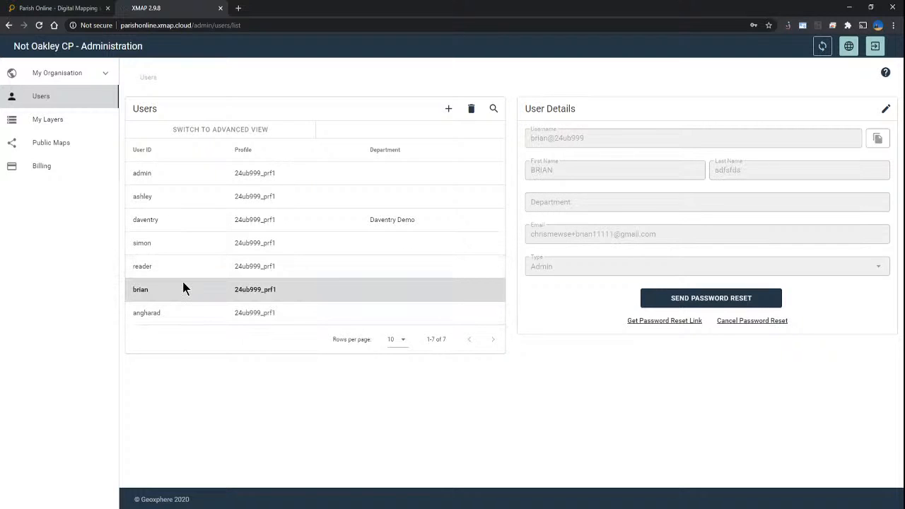
click(190, 171)
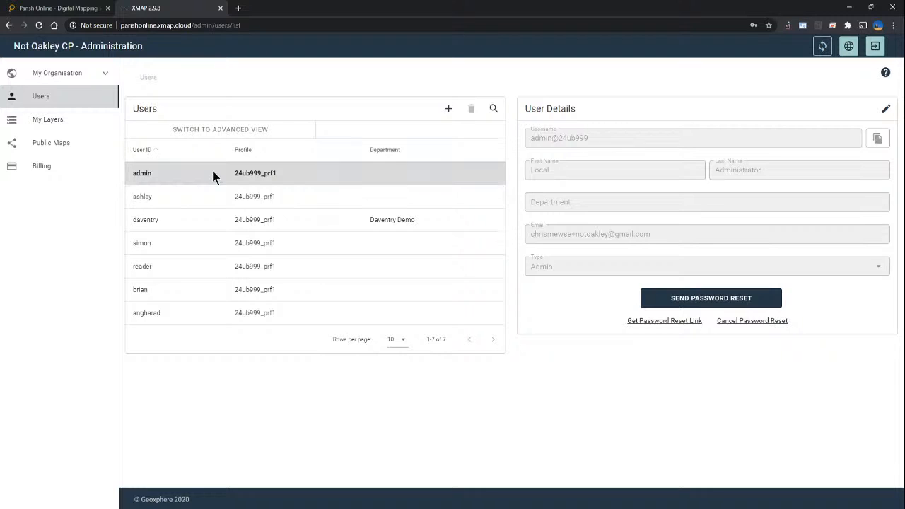
Step: Start a new user and set its username to 'dave', replacing the initially typed 'councillor'
click(449, 110)
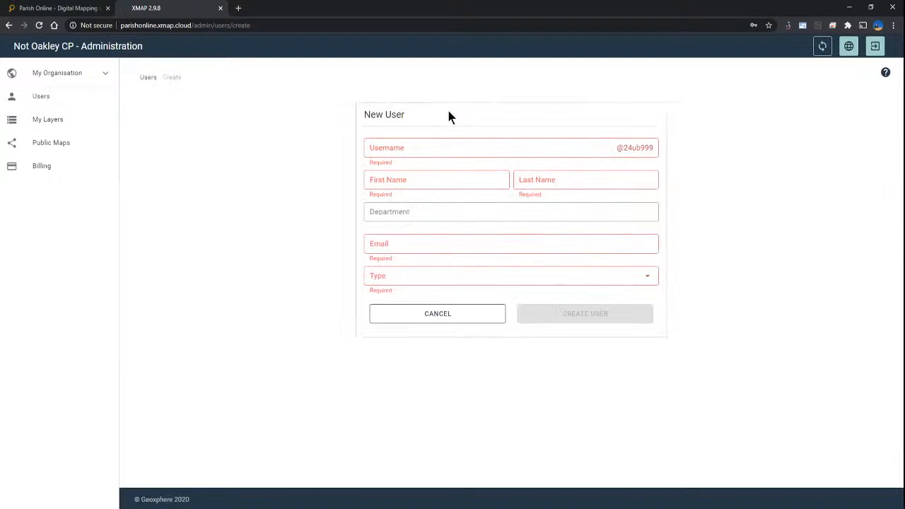
click(418, 147)
text(councillor)
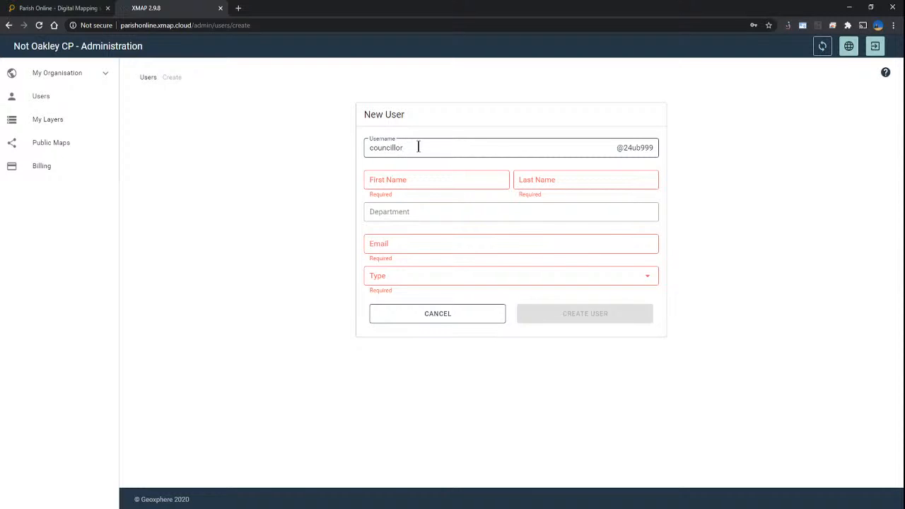
click(415, 177)
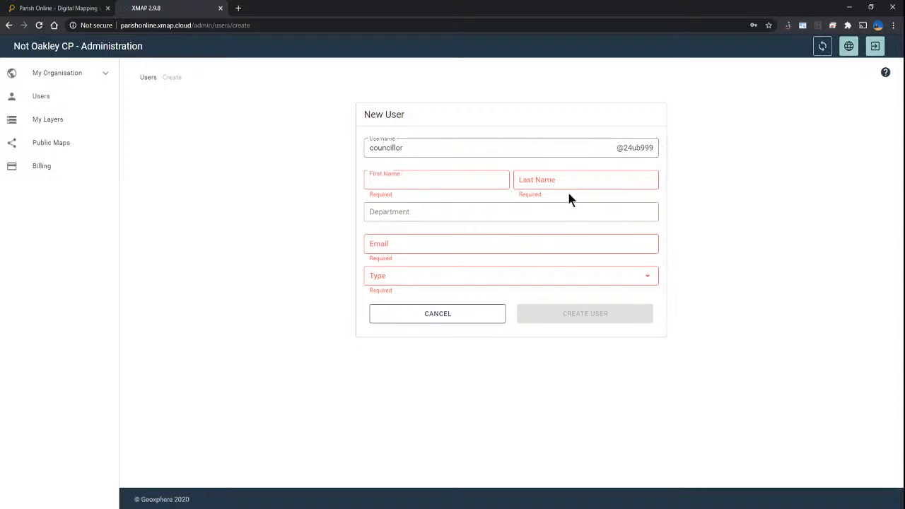
click(559, 183)
click(326, 150)
click(414, 147)
double_click(414, 147)
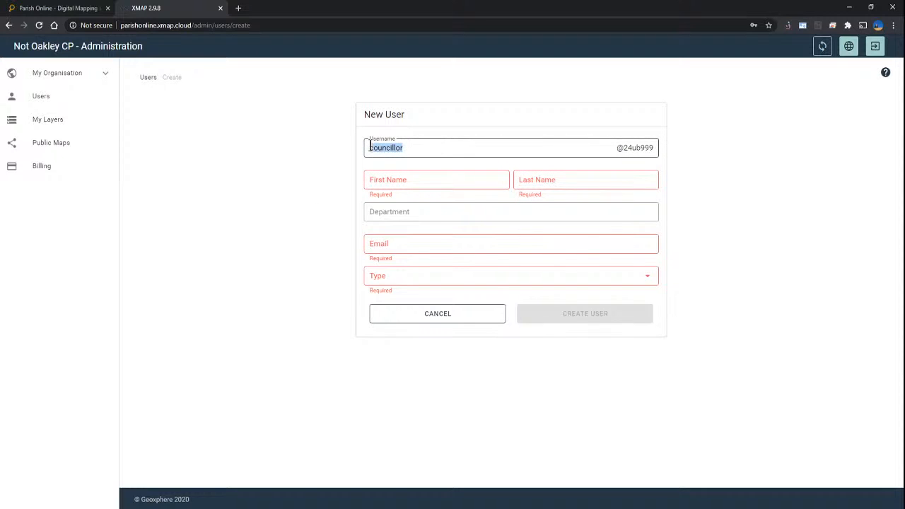
click(439, 150)
drag(436, 145, 352, 148)
text(dave)
Step: Enter the user's first and last name, department Councillor, and their e-mail address
click(438, 180)
key(Tab)
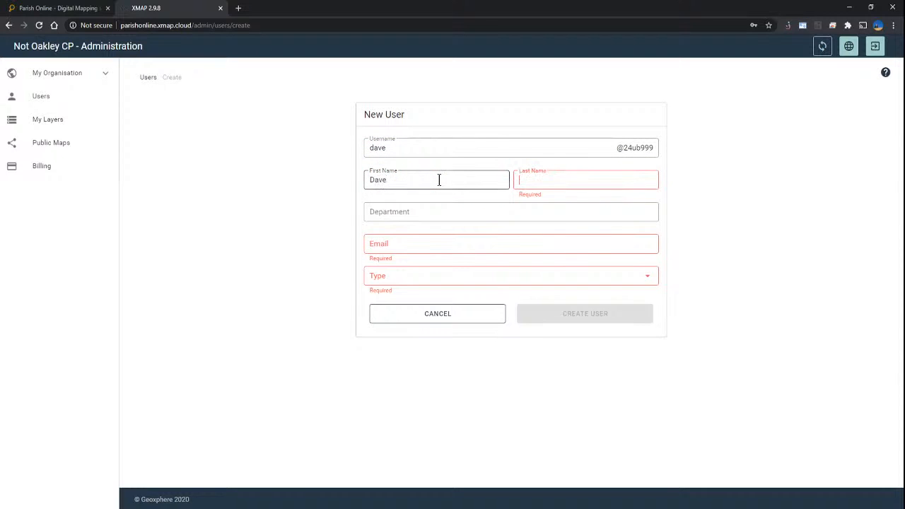
key(Tab)
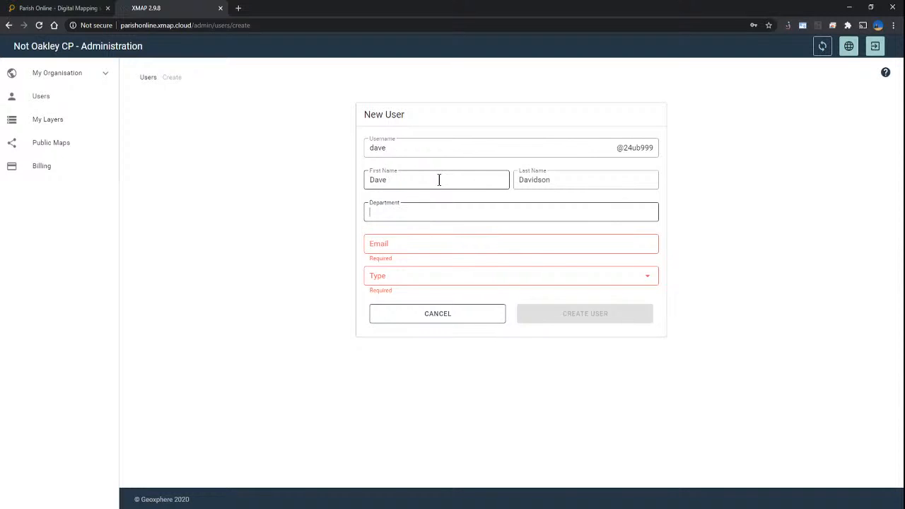
text(Councillor)
click(413, 244)
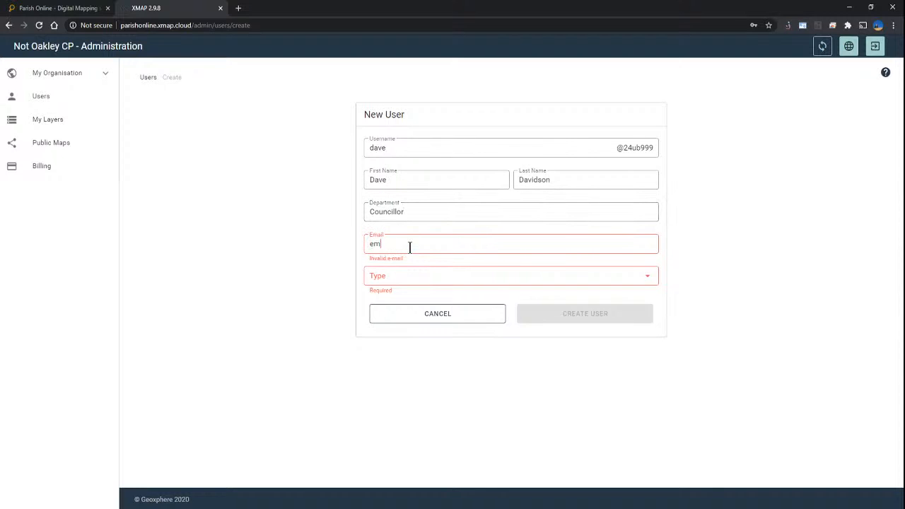
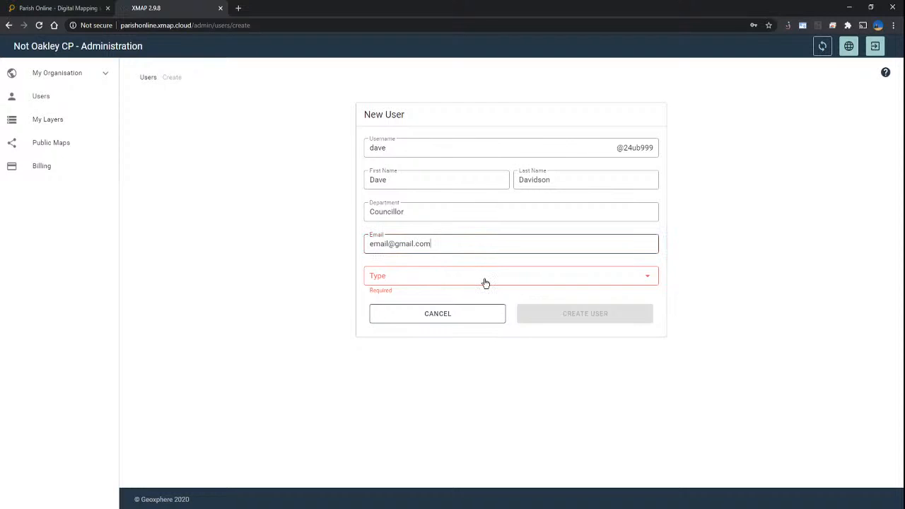
Step: Set the new user's type to Reader and submit the form with Create User
click(486, 283)
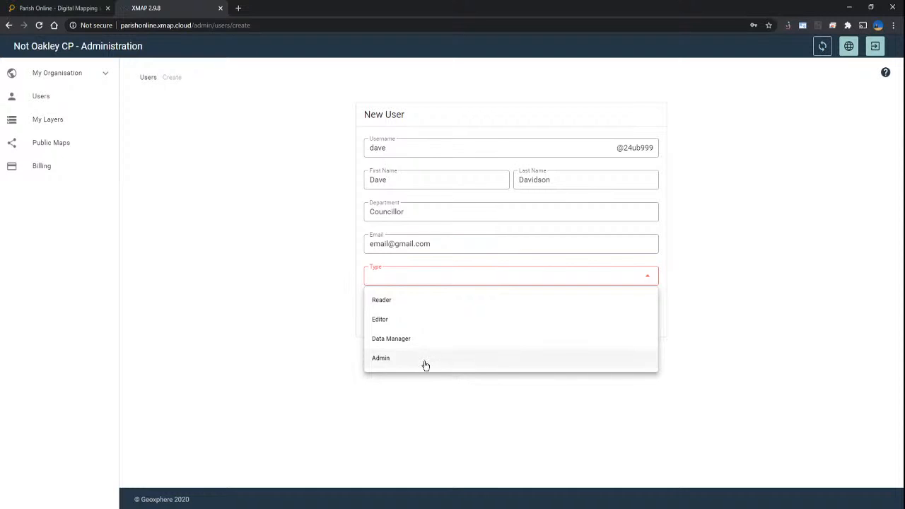
click(426, 305)
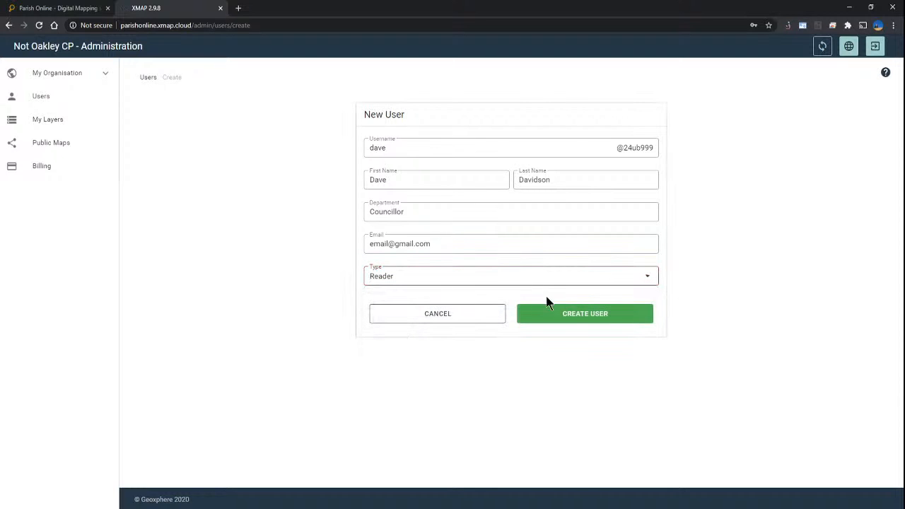
click(590, 326)
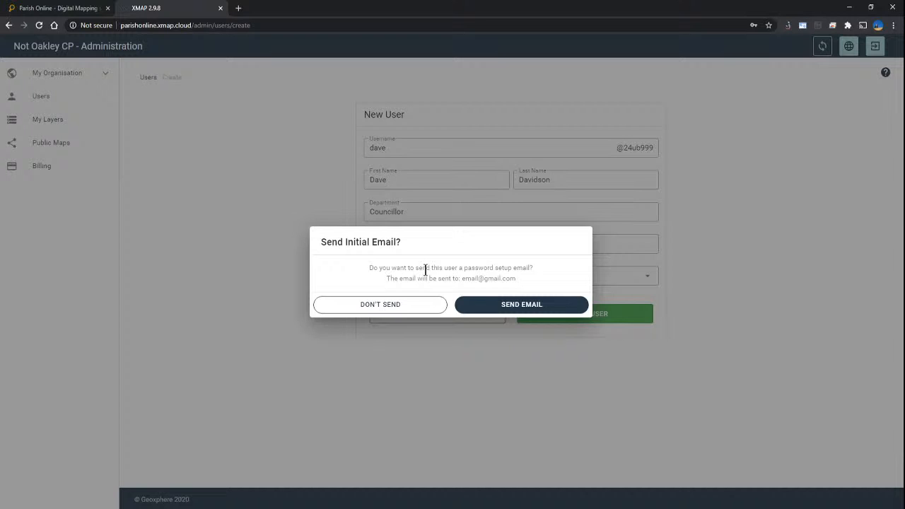
Step: Send the password setup e-mail and check the new user's details in the list
click(522, 305)
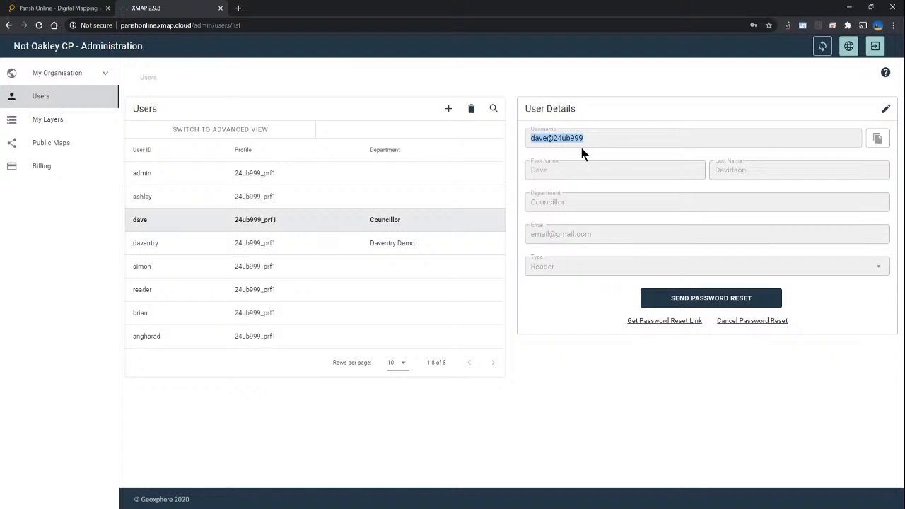
click(573, 137)
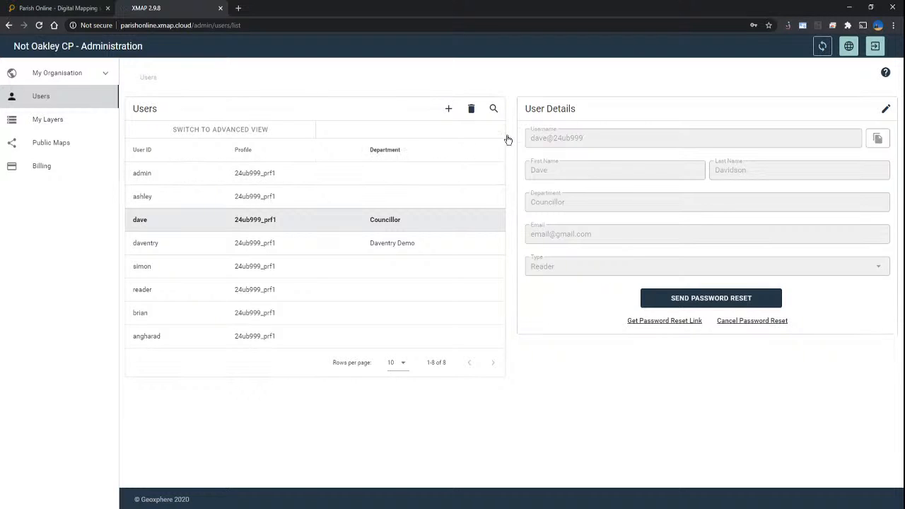
Step: Delete the new 'dave' user, confirm with Delete User, then select the admin account
click(473, 109)
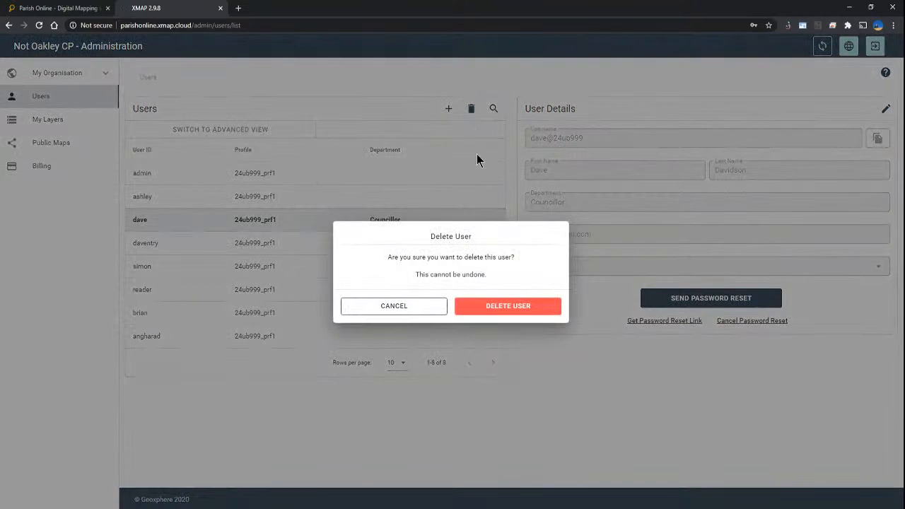
click(510, 313)
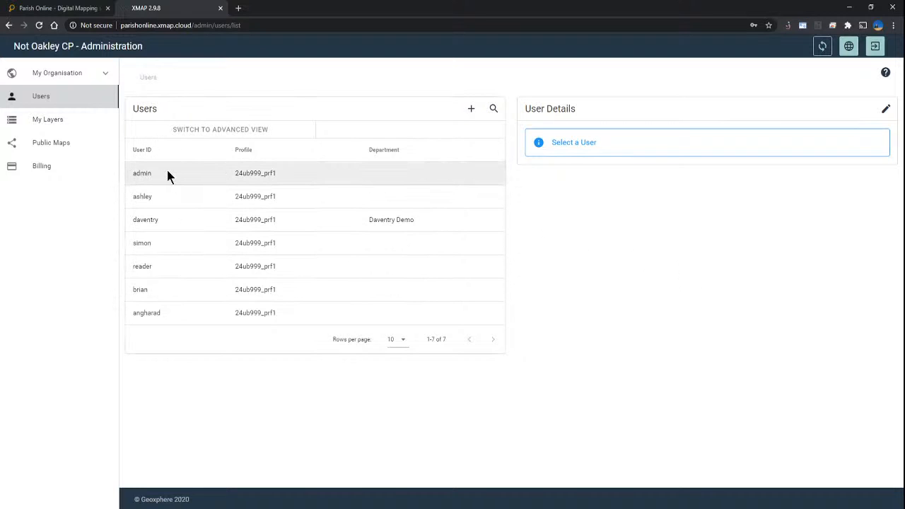
click(195, 170)
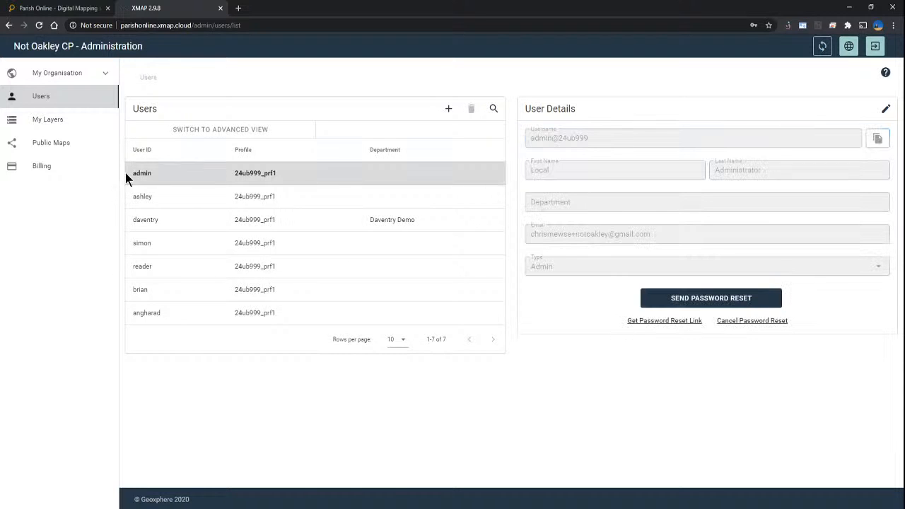